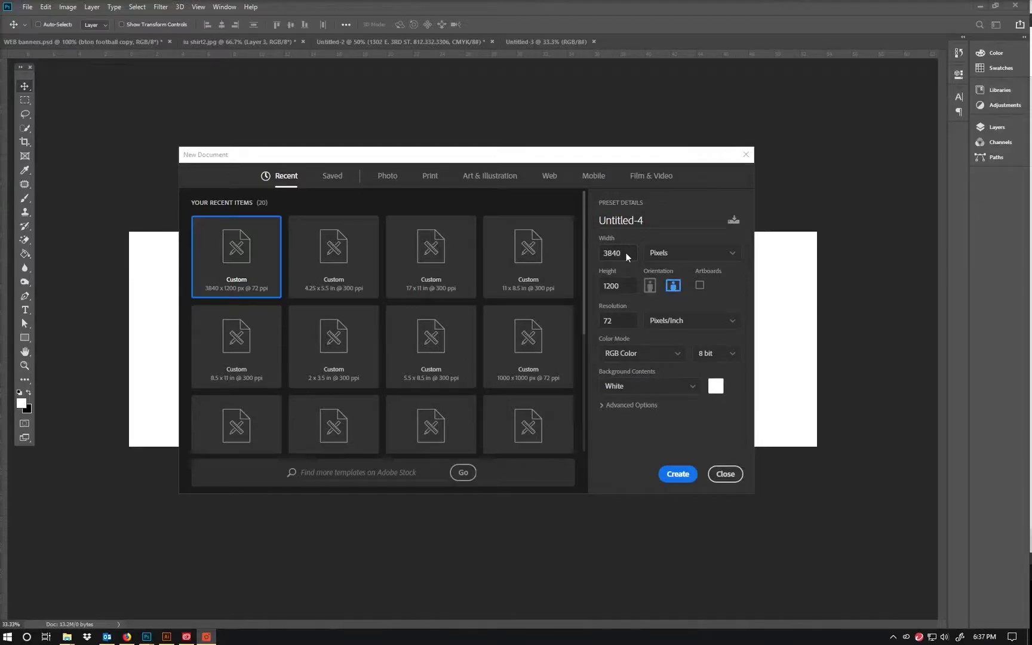
Create a new white RGB document 1150 pixels wide at 72 pixels/inch.
left_click(626, 253)
type("1150")
left_click(603, 286)
left_click(670, 476)
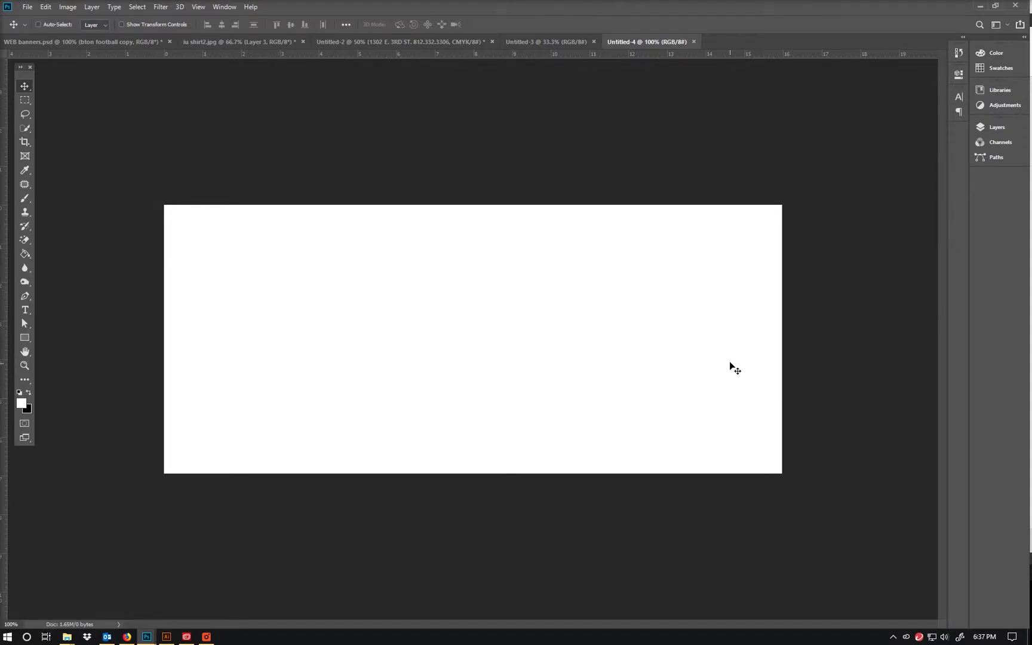
Bring the football player photo into the new document and position it so the whole helmet shows at the centre.
key("ctrl+n")
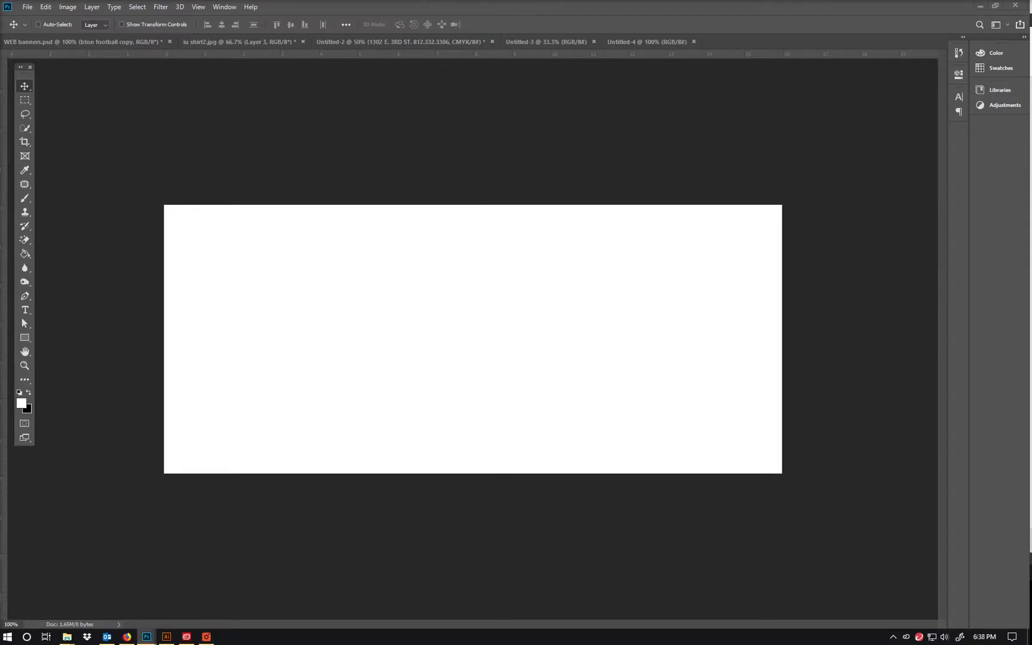
left_click_drag(498, 280, 524, 323)
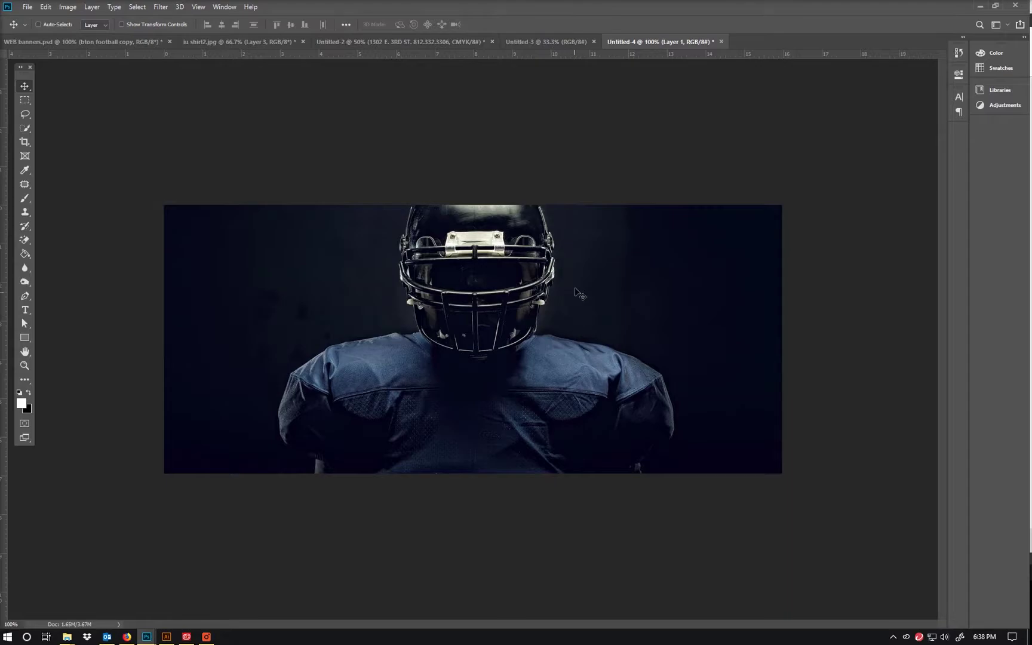
left_click_drag(578, 291, 579, 342)
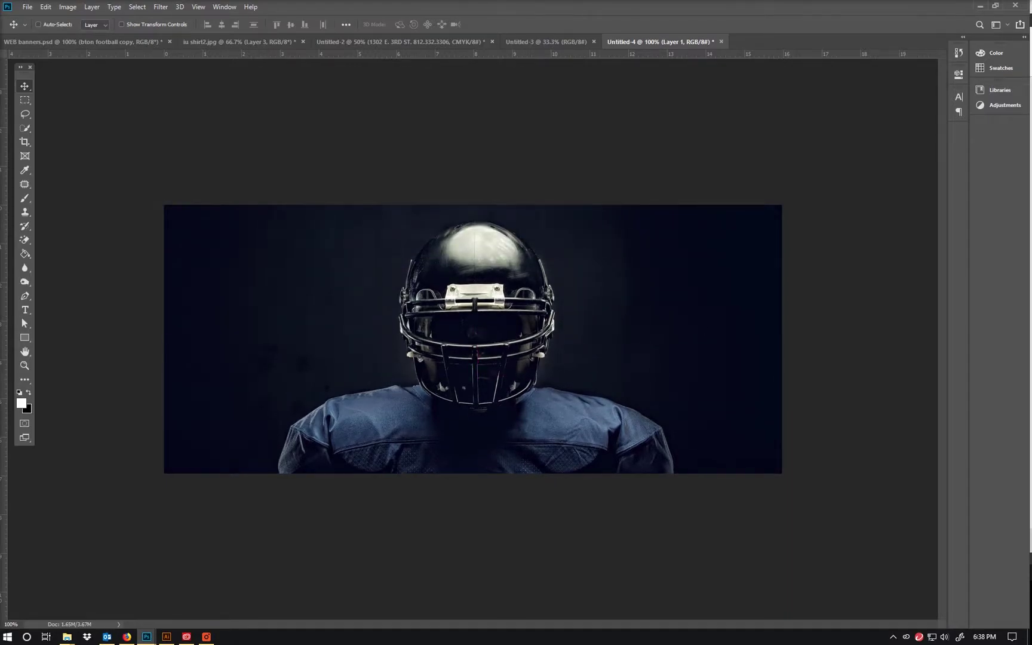
left_click_drag(672, 306, 673, 307)
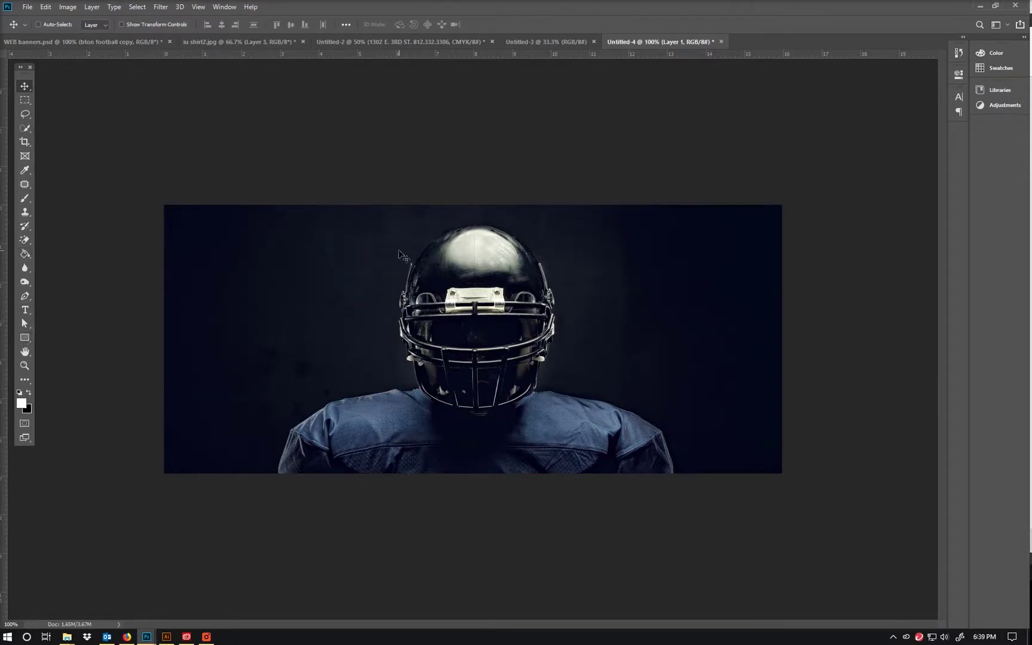
Draw a rectangle about 1177 × 527 px covering the whole canvas and fill it with the copied crimson red.
left_click(24, 337)
left_click_drag(156, 199, 789, 481)
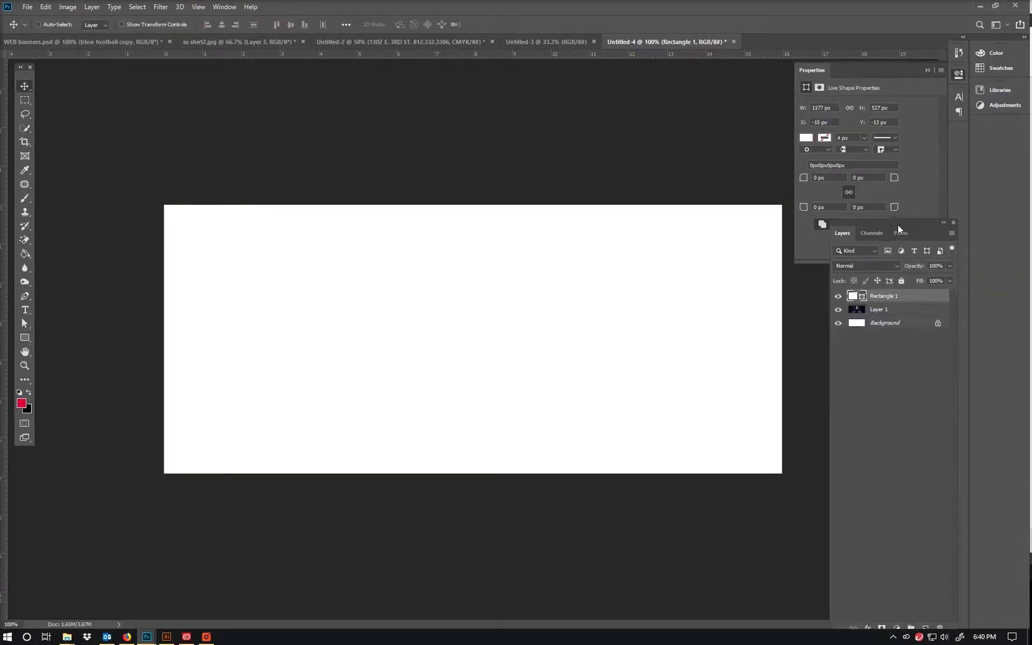
left_click_drag(898, 225, 894, 215)
double_click(858, 288)
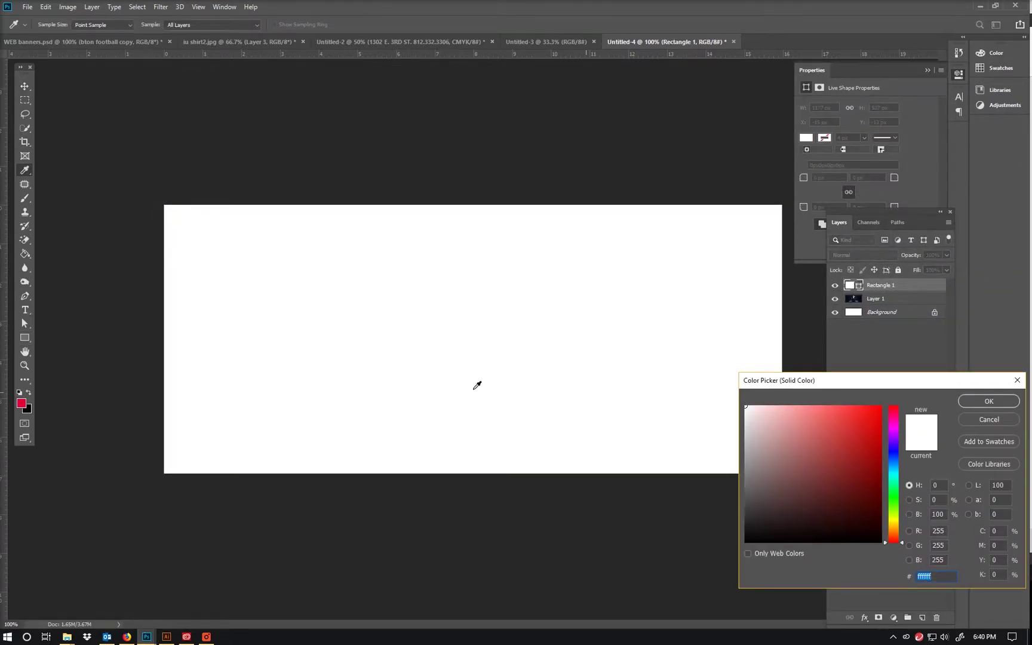
key("ctrl+v")
left_click(985, 403)
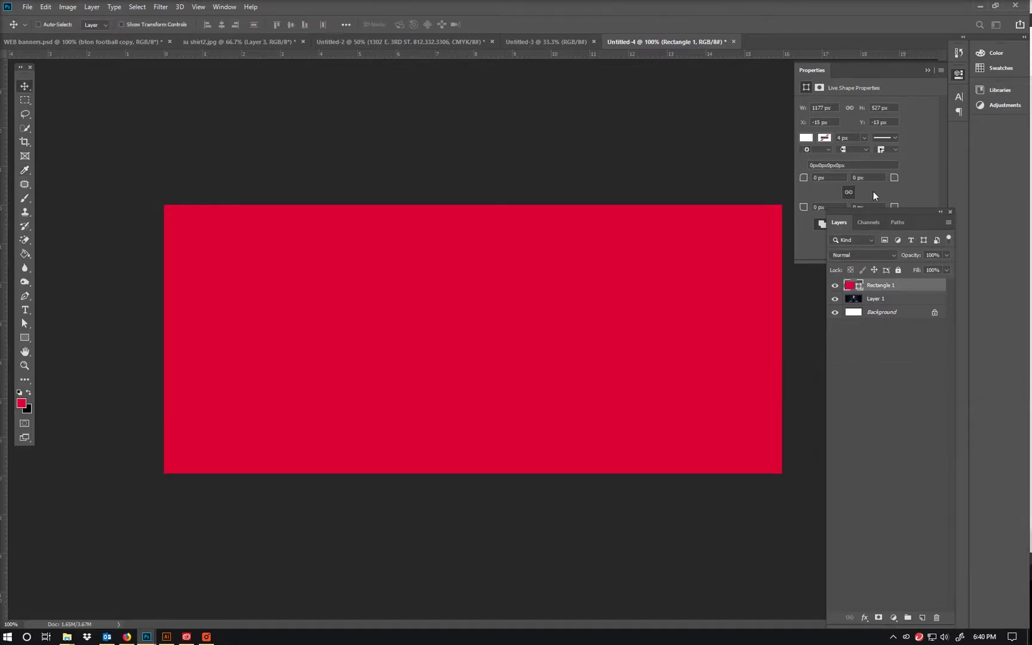
Place the football player layer above the red rectangle and set its blend mode to Pin Light.
left_click_drag(913, 288, 912, 302)
left_click(890, 285)
left_click(895, 255)
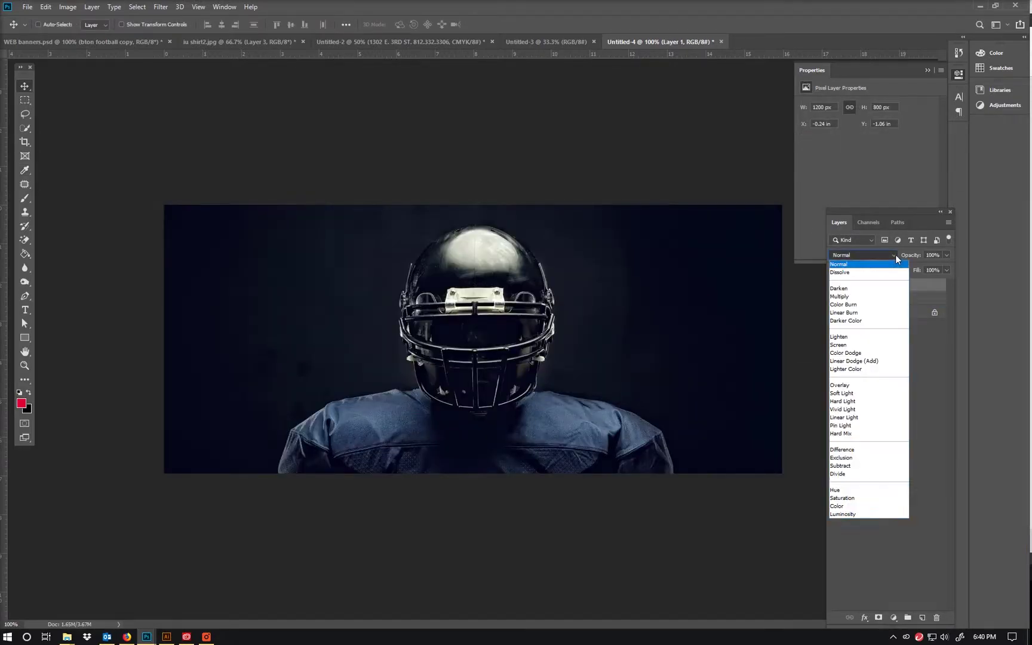
left_click(942, 357)
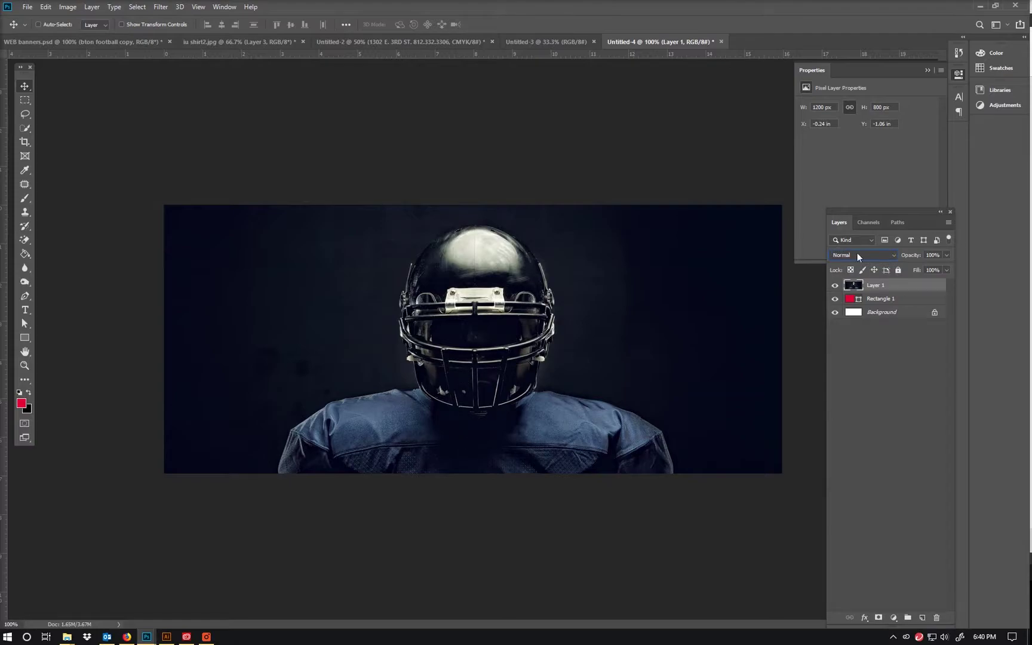
left_click(893, 255)
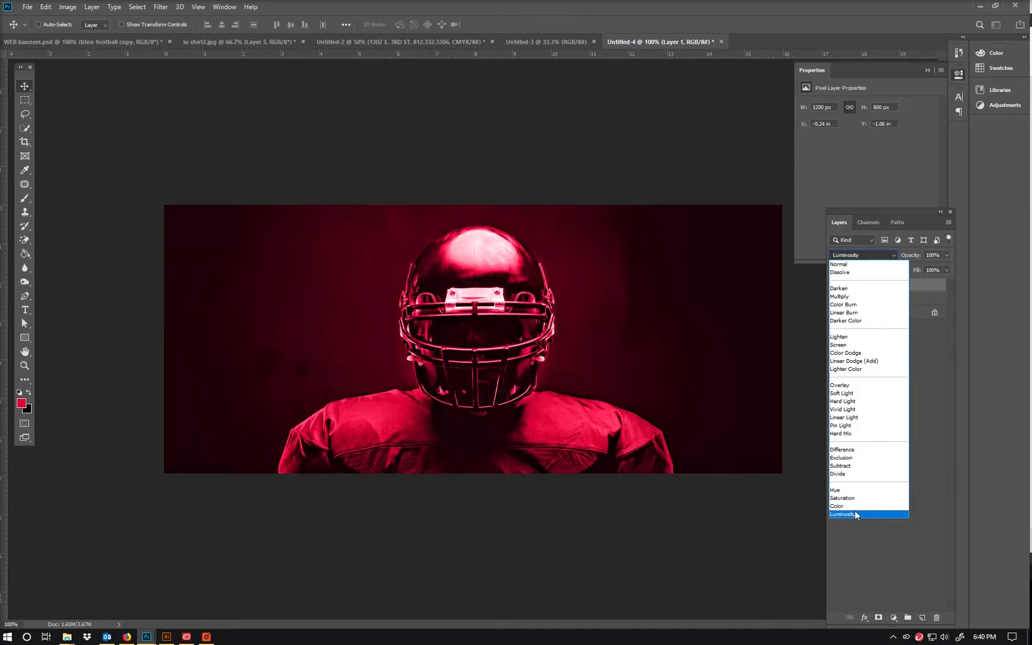
left_click(855, 426)
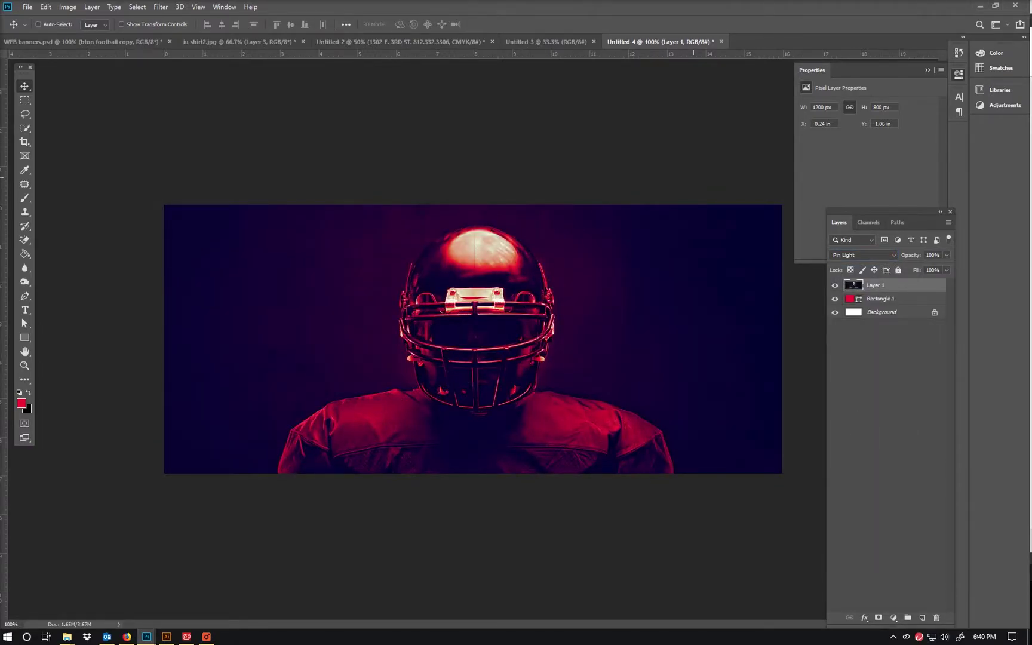
Add the centred text "Game Day" across the front of the helmet.
left_click(25, 311)
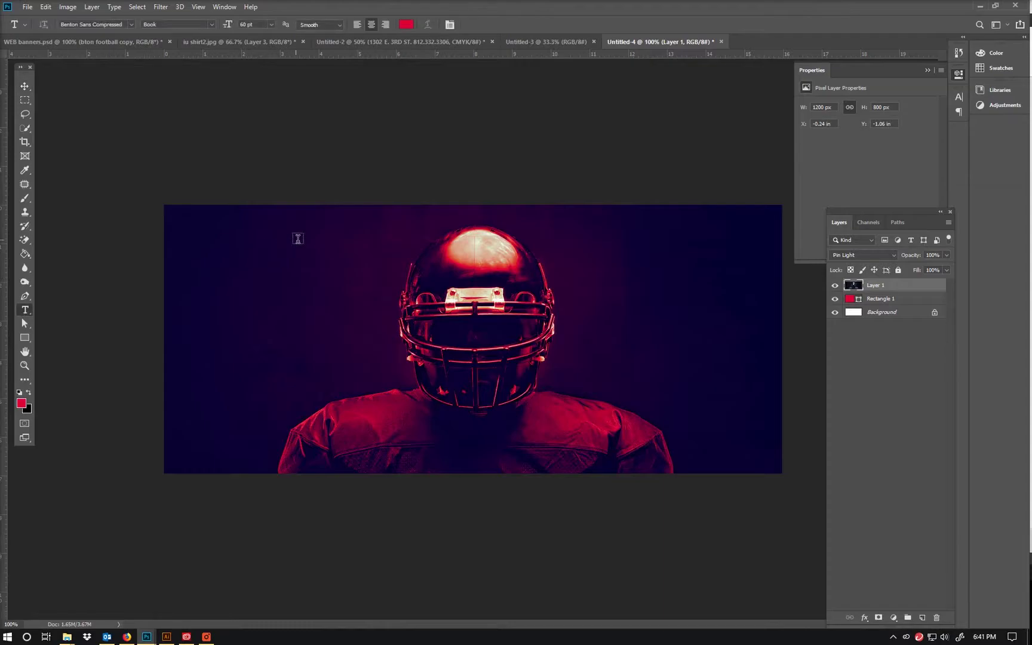
left_click(478, 338)
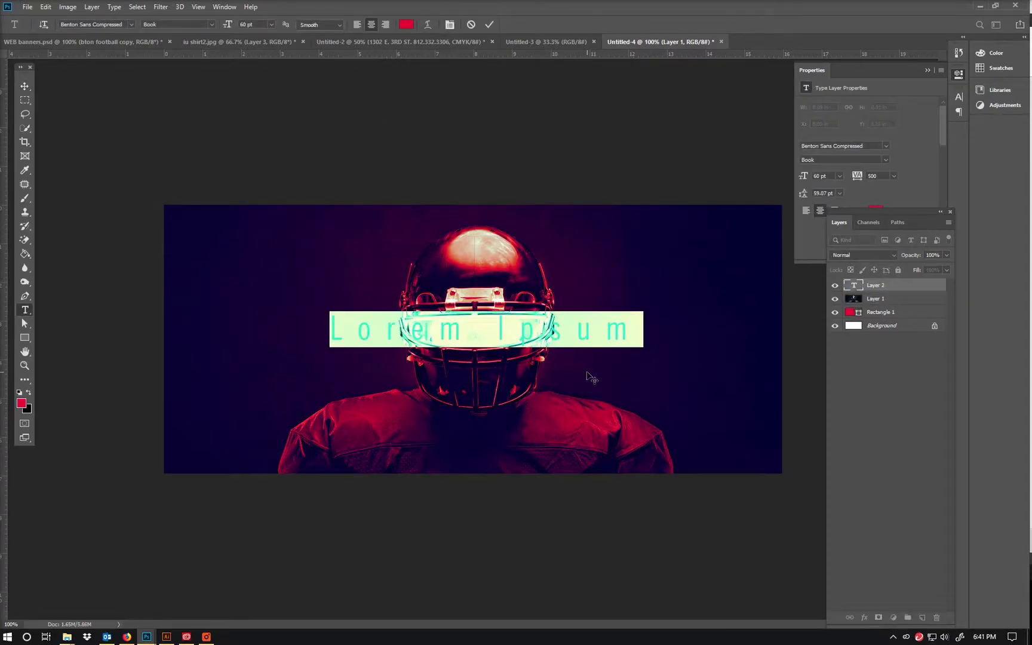
type("Game Day")
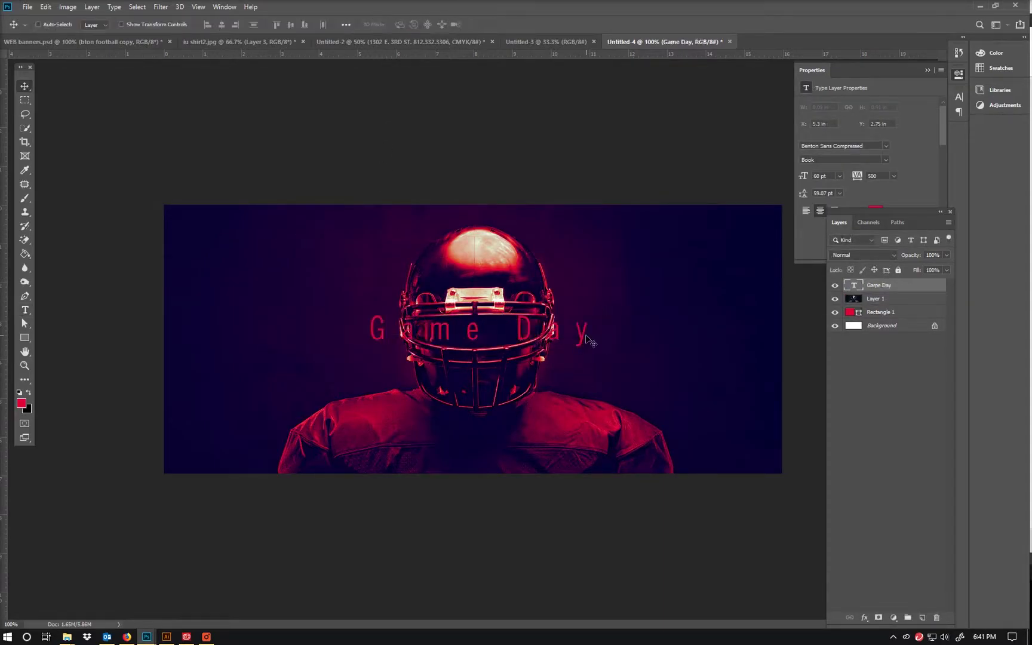
left_click_drag(586, 333, 258, 324)
type("Game")
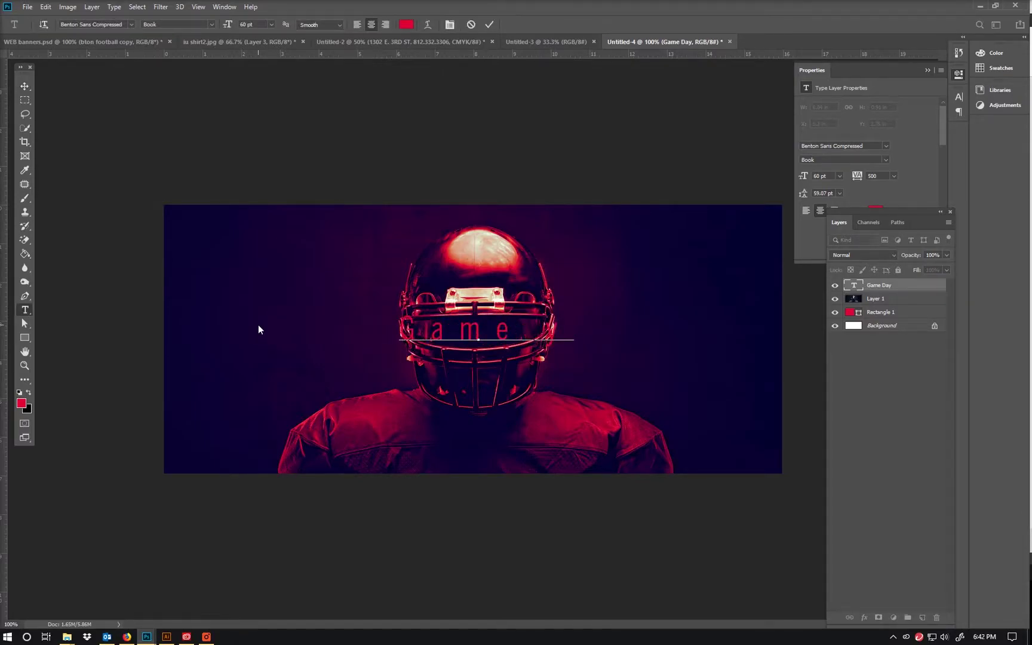
type(" Day")
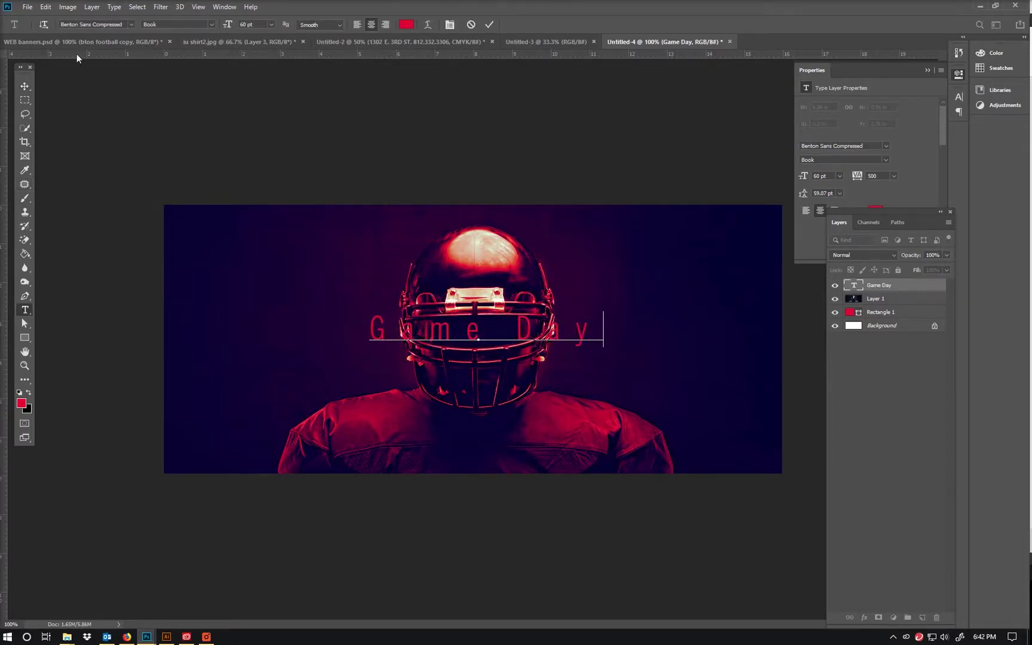
key("ctrl+Return")
key("v")
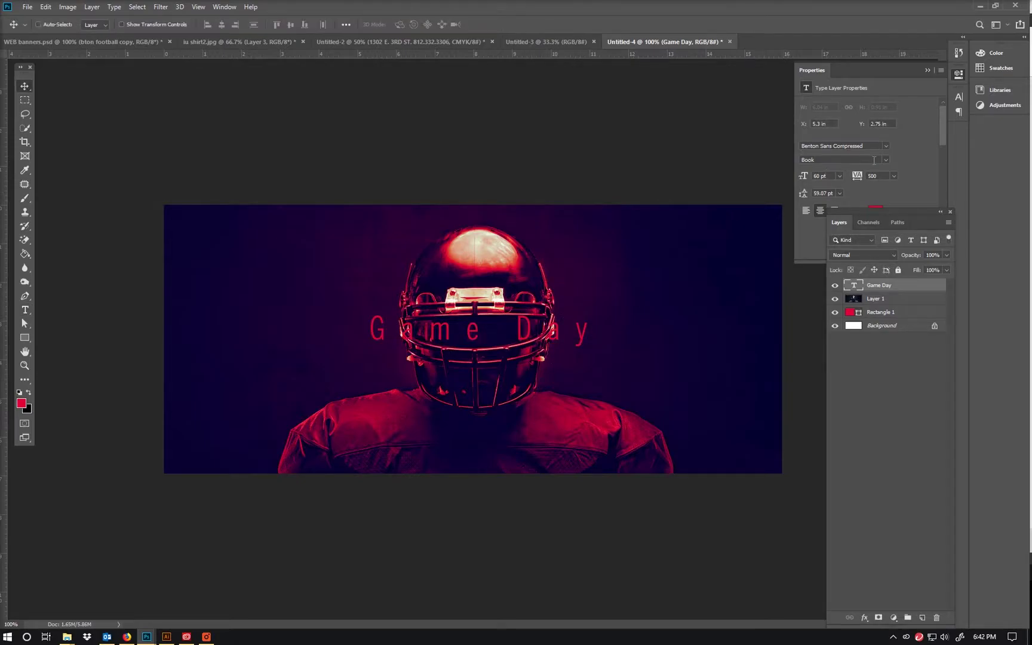
Set the tracking of the "Game Day" text to 0.
left_click(959, 98)
type("0")
key("Return")
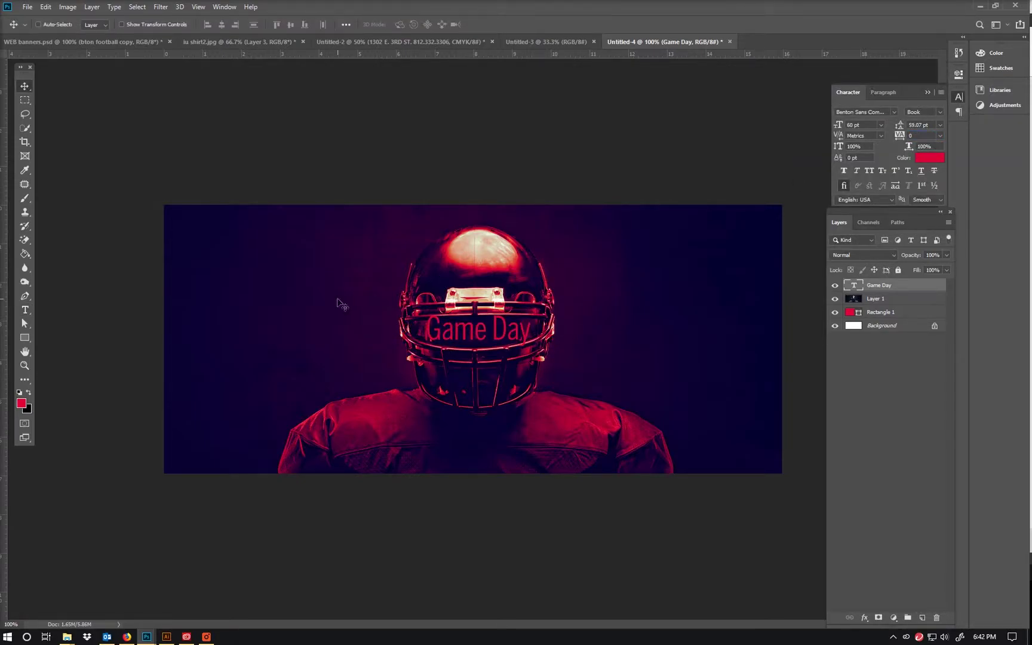
Enlarge the "Game Day" text to about 168 pt and colour it white (fff).
key("ctrl+t")
left_click_drag(531, 348, 625, 378)
key("Return")
left_click(930, 158)
type("fff")
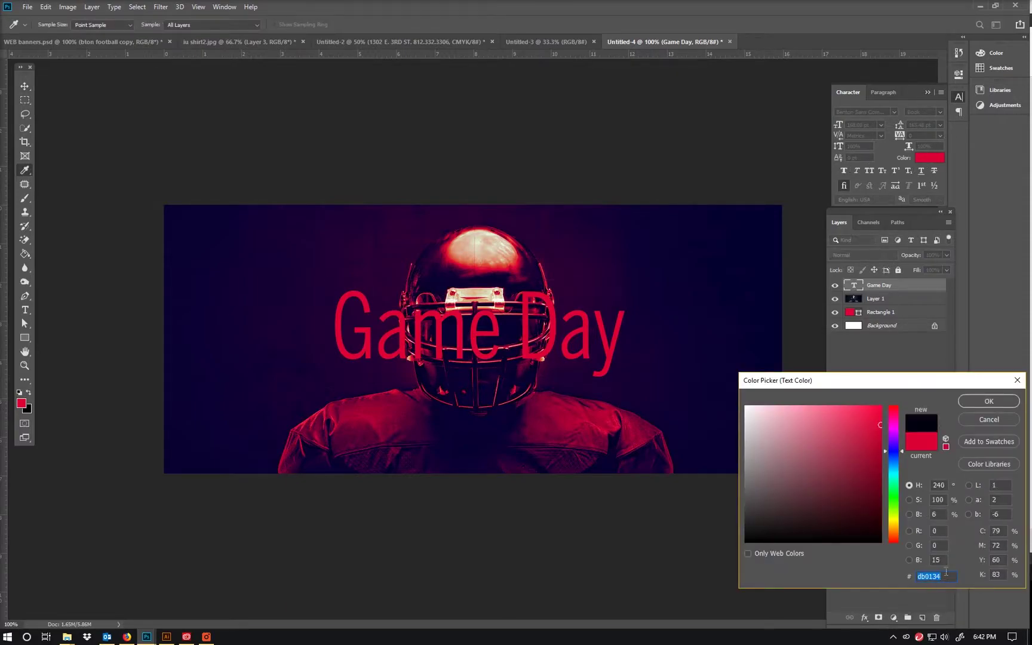
left_click(979, 401)
Change the "Game Day" font to Carosello and scale the text down to about 135 pt.
key("t")
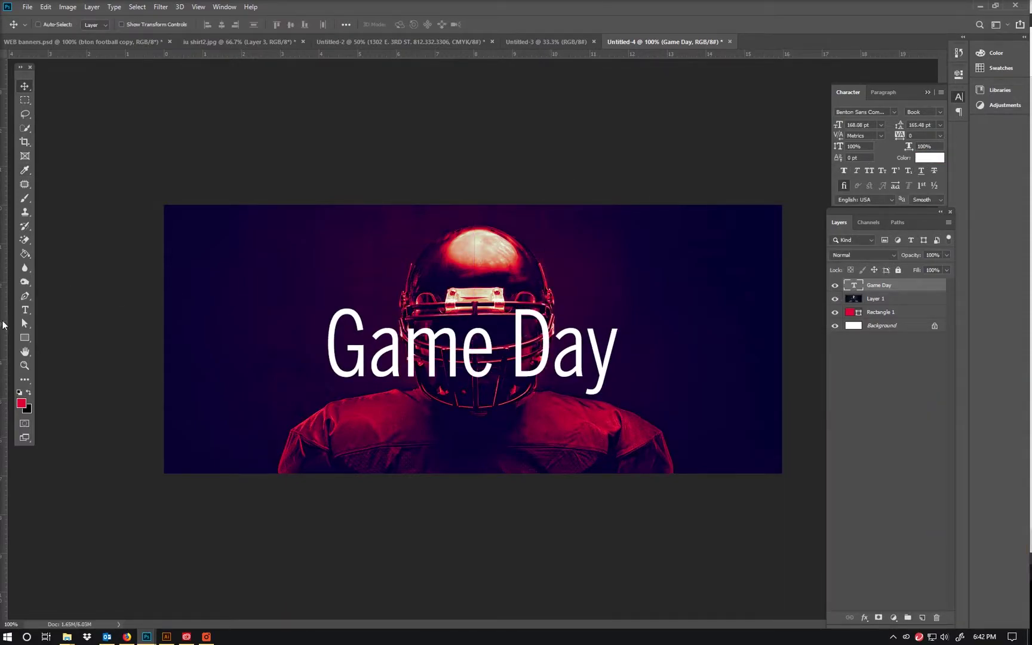
left_click(132, 24)
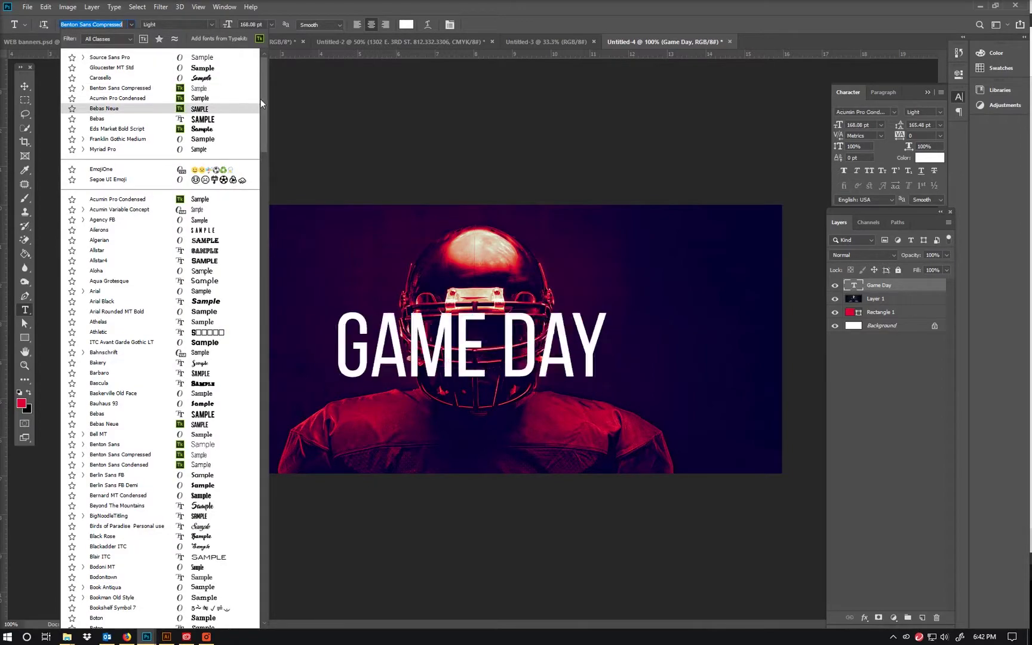
scroll(261, 107, "up", 2)
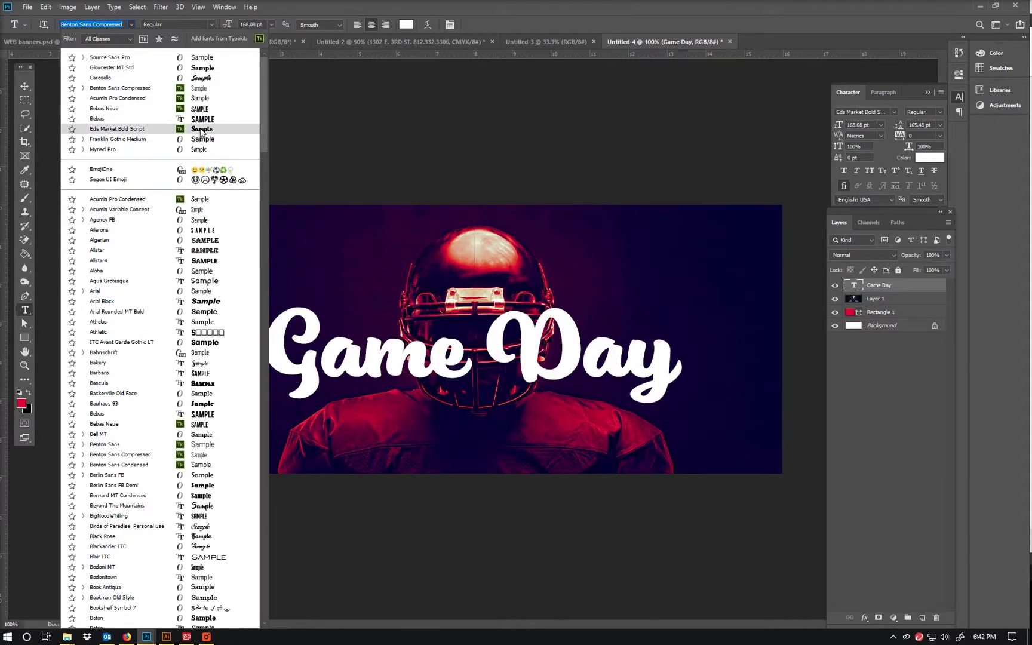
left_click(204, 82)
key("ctrl+t")
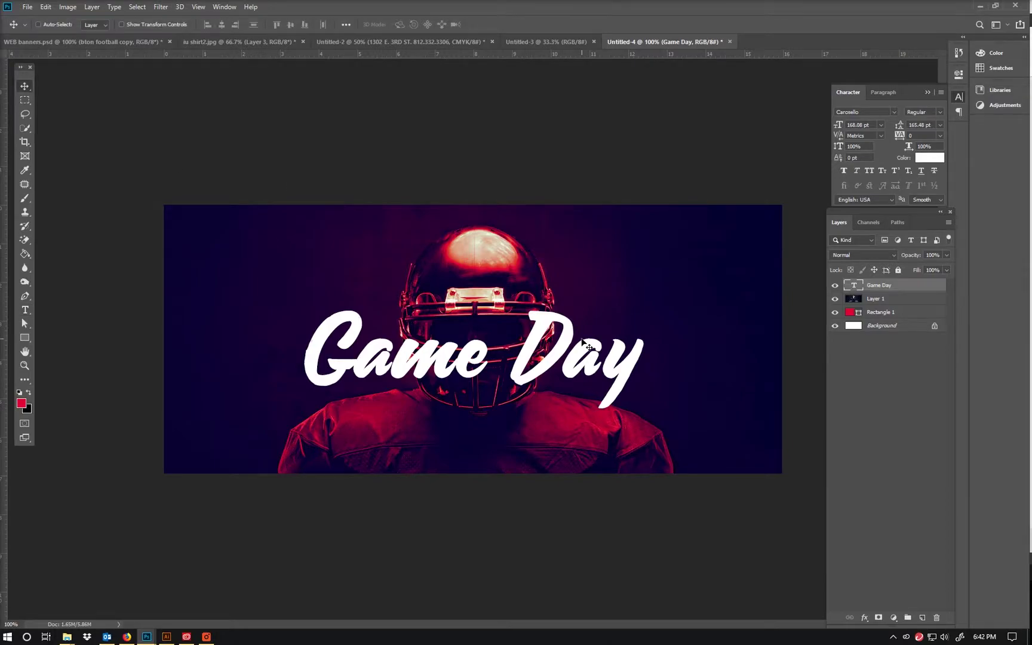
left_click_drag(657, 413, 517, 392)
key("Return")
Extend the headline to read "Game Day Gear" and centre it horizontally over the helmet.
double_click(518, 388)
type("Gear")
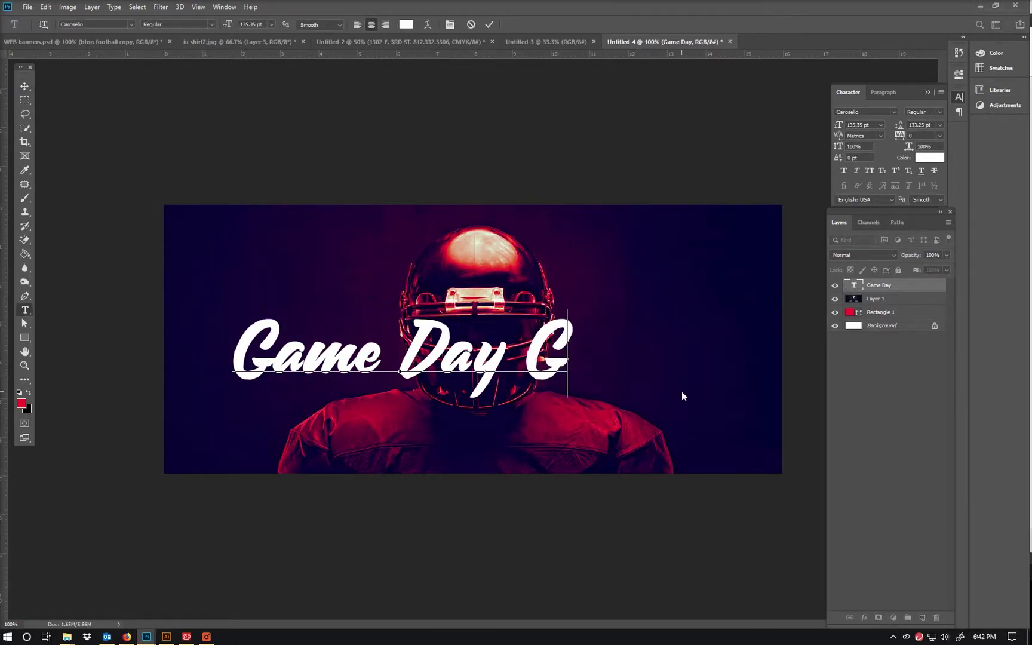
left_click(25, 86)
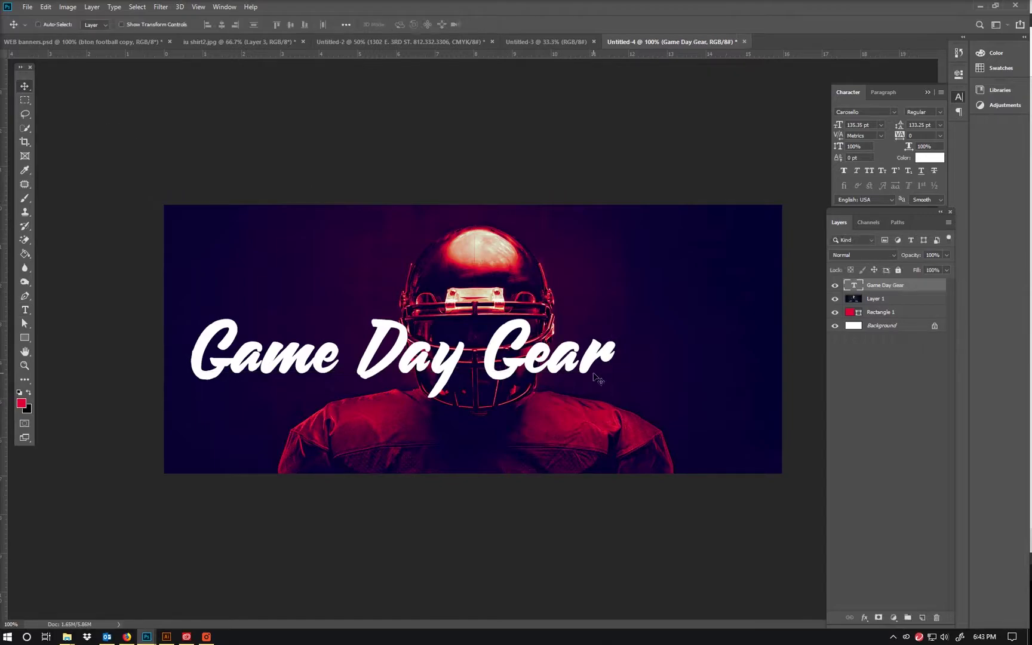
left_click_drag(611, 352, 675, 353)
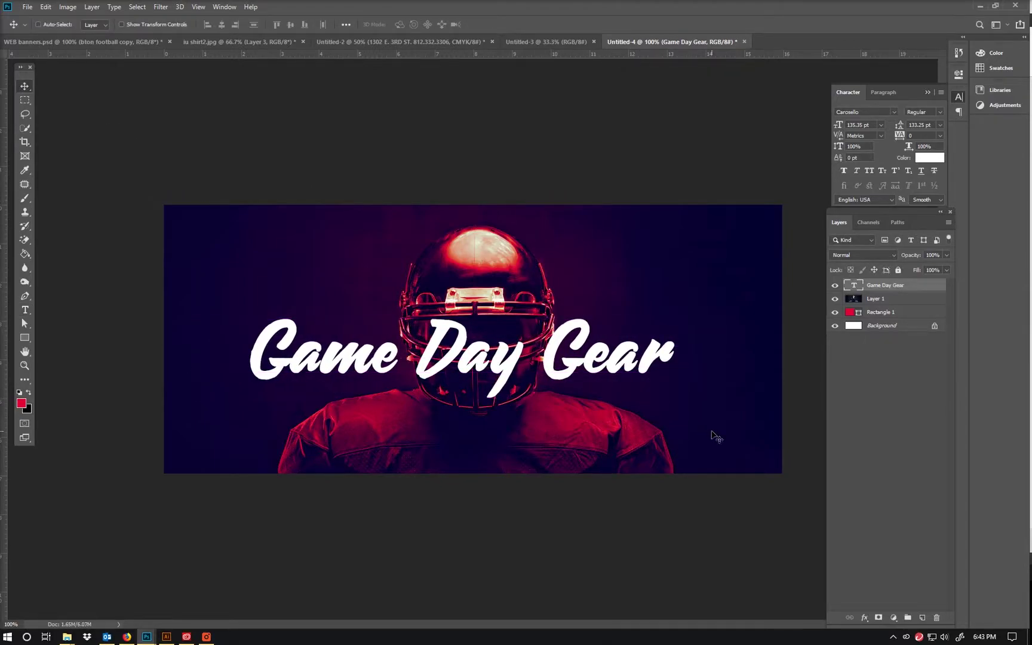
left_click_drag(601, 362, 607, 363)
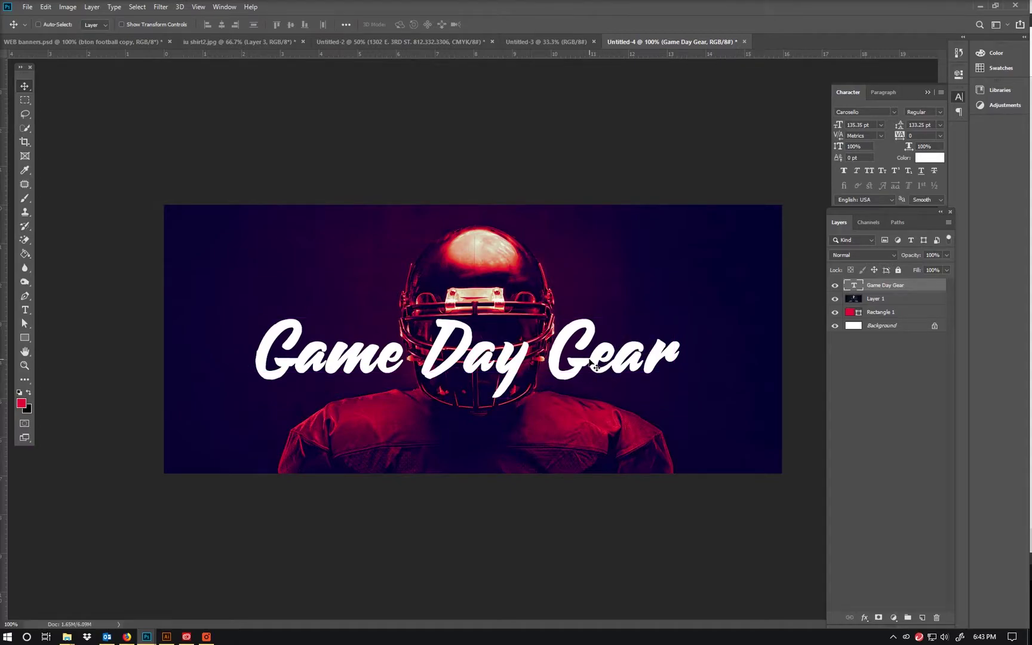
Scale the "Game Day Gear" headline up to about 145 pt.
double_click(610, 367)
key("Escape")
key("ctrl+t")
mouse_move(681, 398)
left_mouse_down()
mouse_move(790, 454)
mouse_move(690, 395)
mouse_move(698, 409)
left_mouse_up()
key("Return")
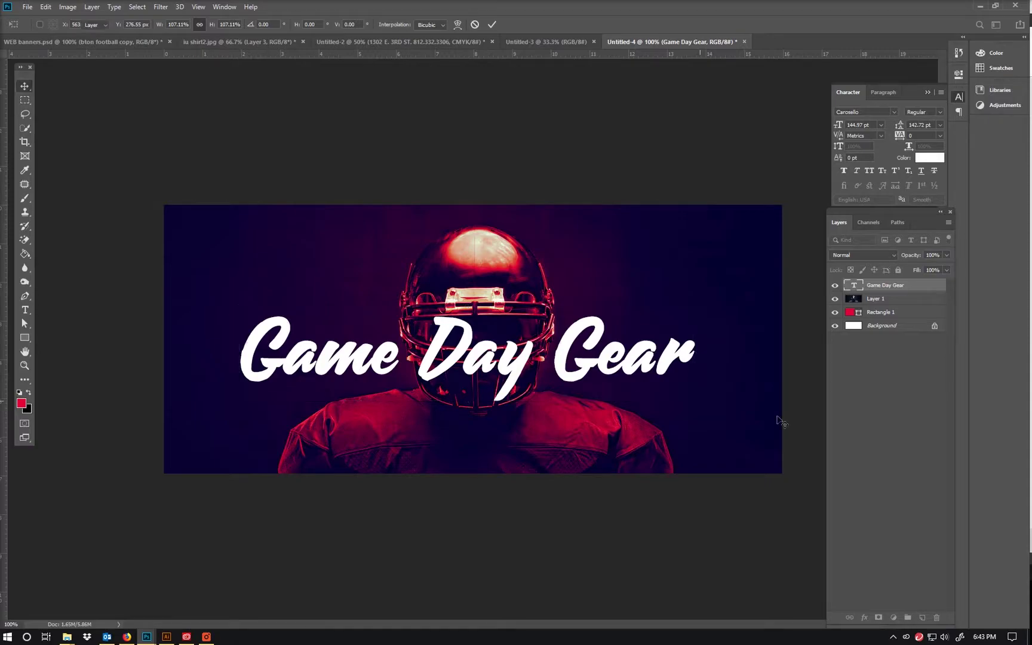
Paste the white IU logo, scale it down and place it above the word "Game" beside the helmet.
left_click(940, 288)
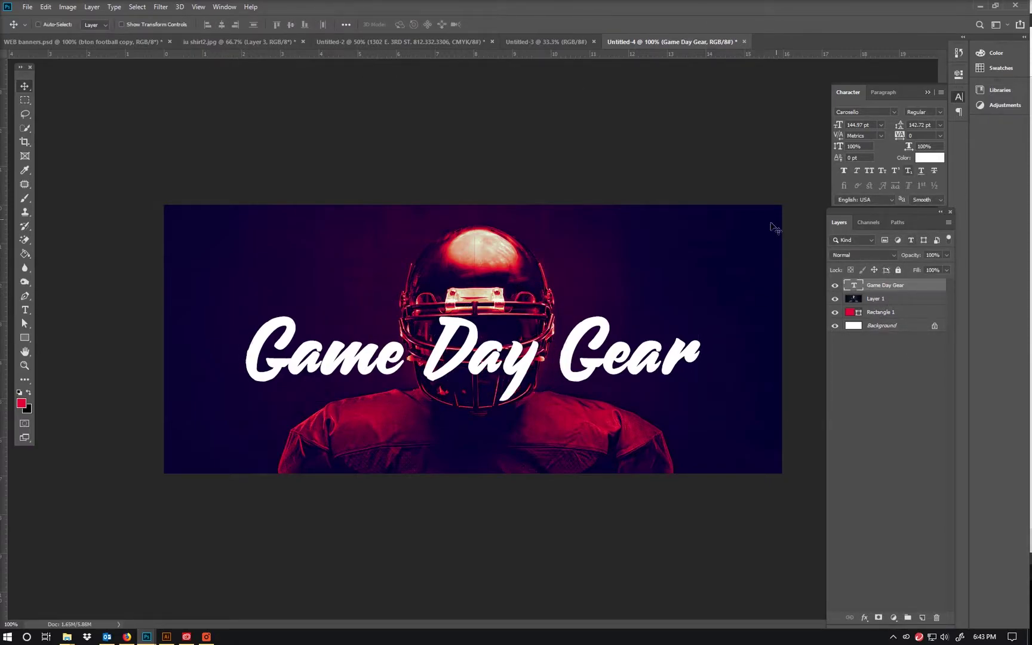
key("ctrl+v")
left_click_drag(729, 246, 350, 291)
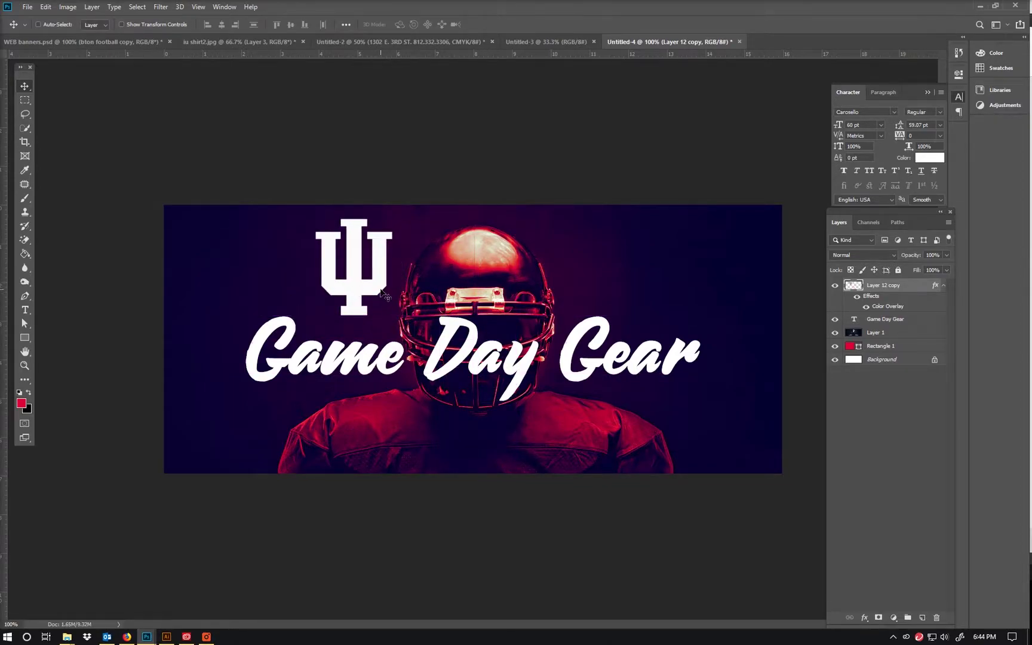
key("ctrl+t")
left_click_drag(396, 327, 376, 304)
key("Return")
left_click_drag(368, 266, 375, 260)
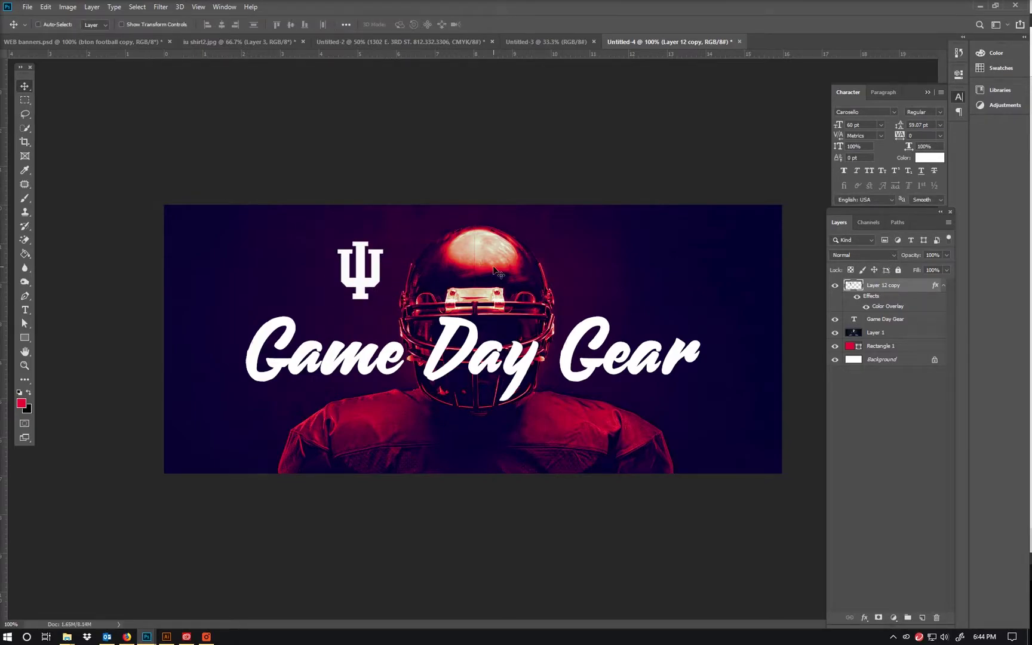
key("Left")
key("Left")
Add the text "INDIANA" below the headline on the player's chest and change its font to Benton Sans Compressed.
key("t")
left_click(428, 442)
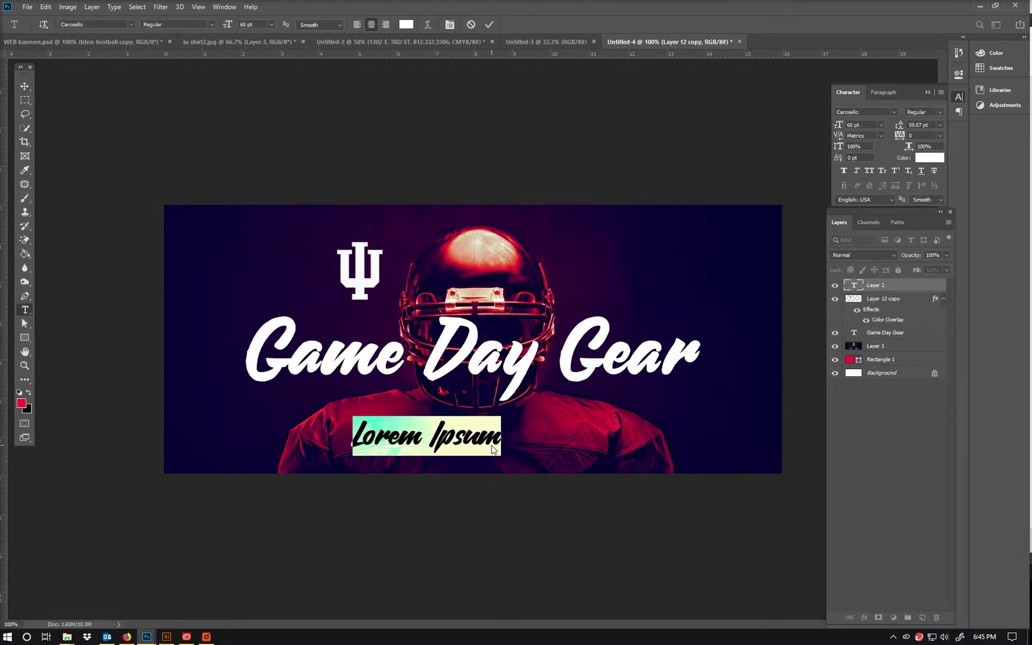
type("INDIANA")
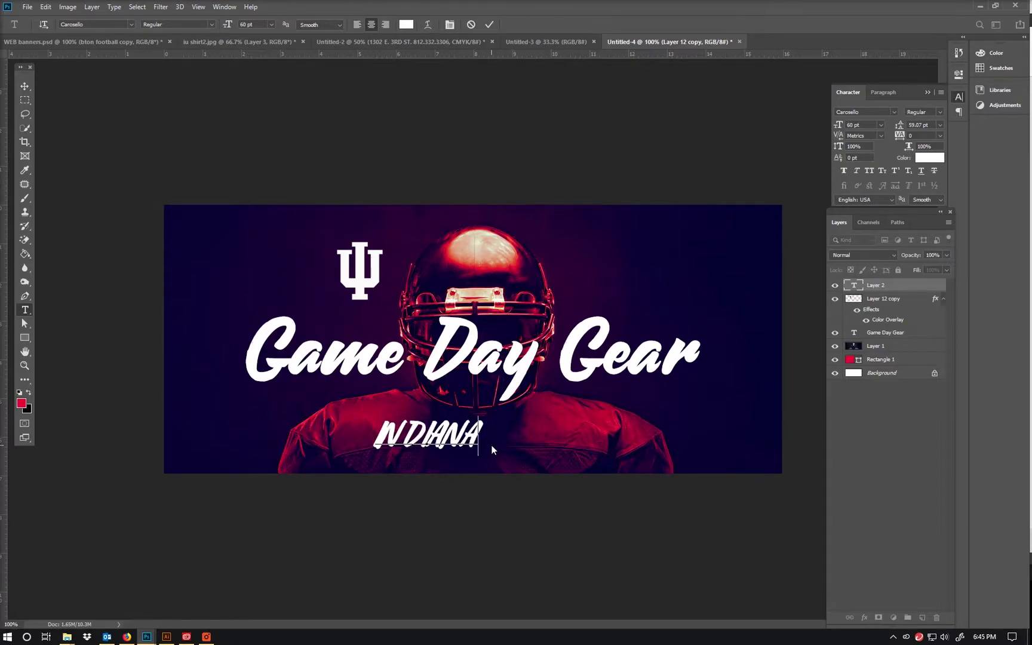
left_click(131, 25)
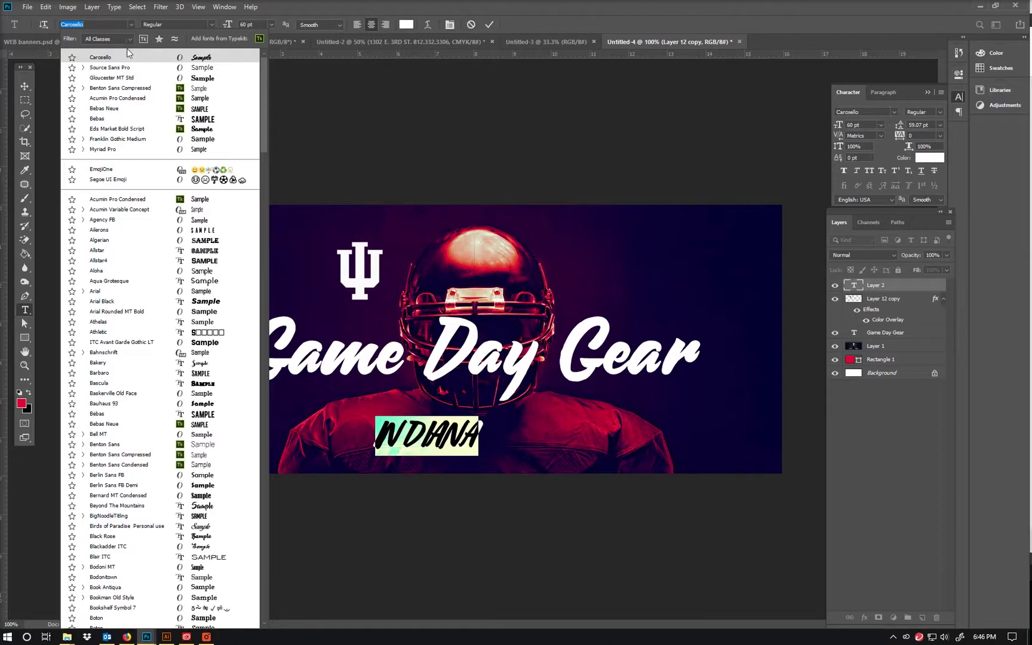
left_click(120, 88)
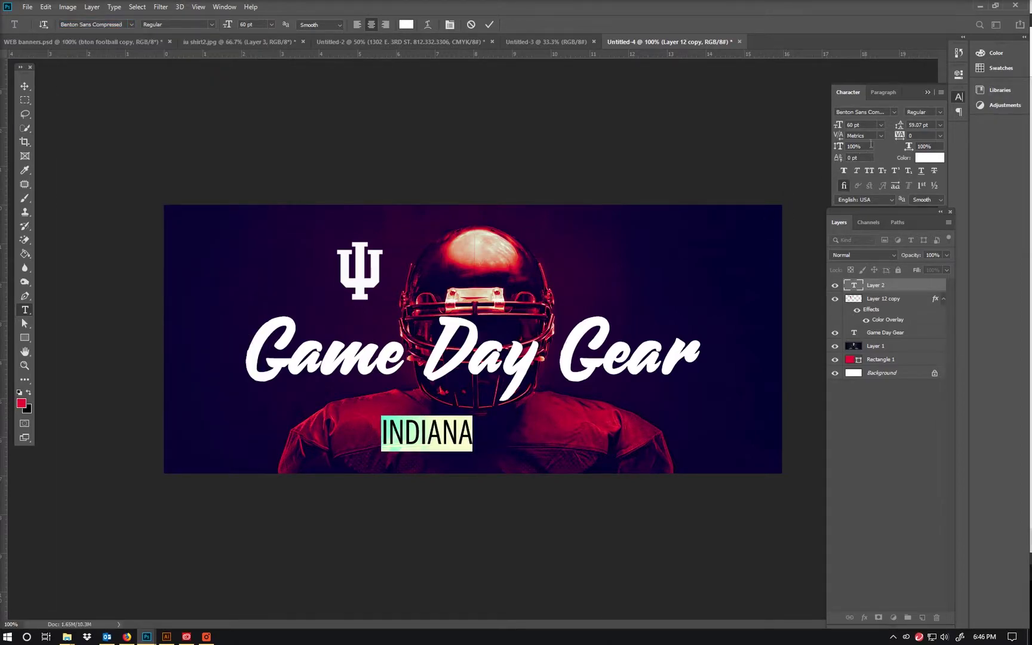
Set the "INDIANA" text size to 20 pt and its tracking to 500.
left_click_drag(867, 125, 831, 126)
type("20")
key("Return")
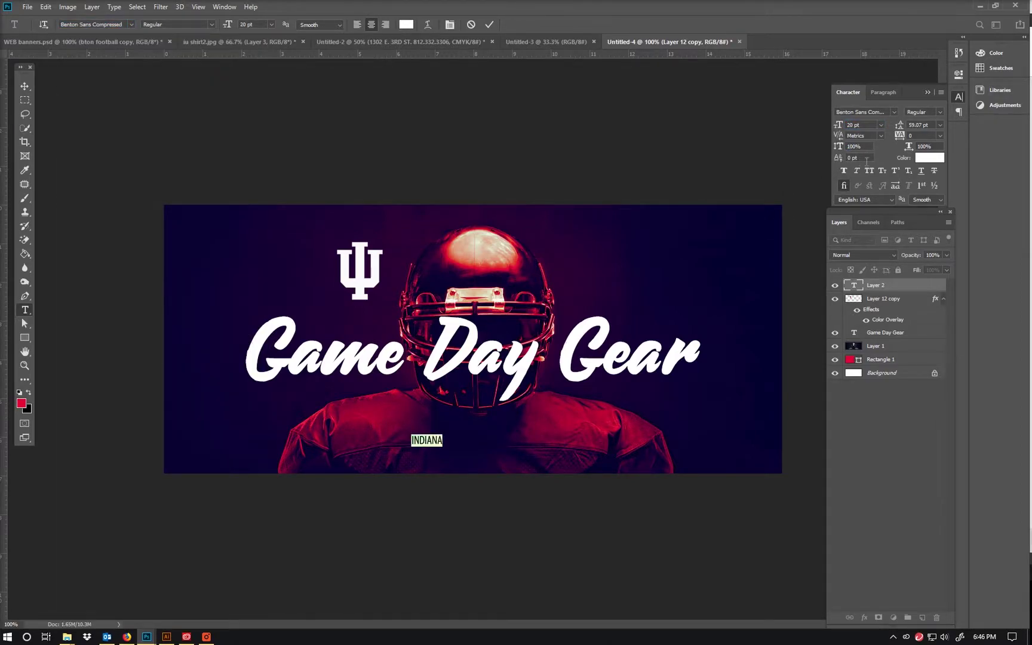
left_click(906, 140)
type("500")
key("Return")
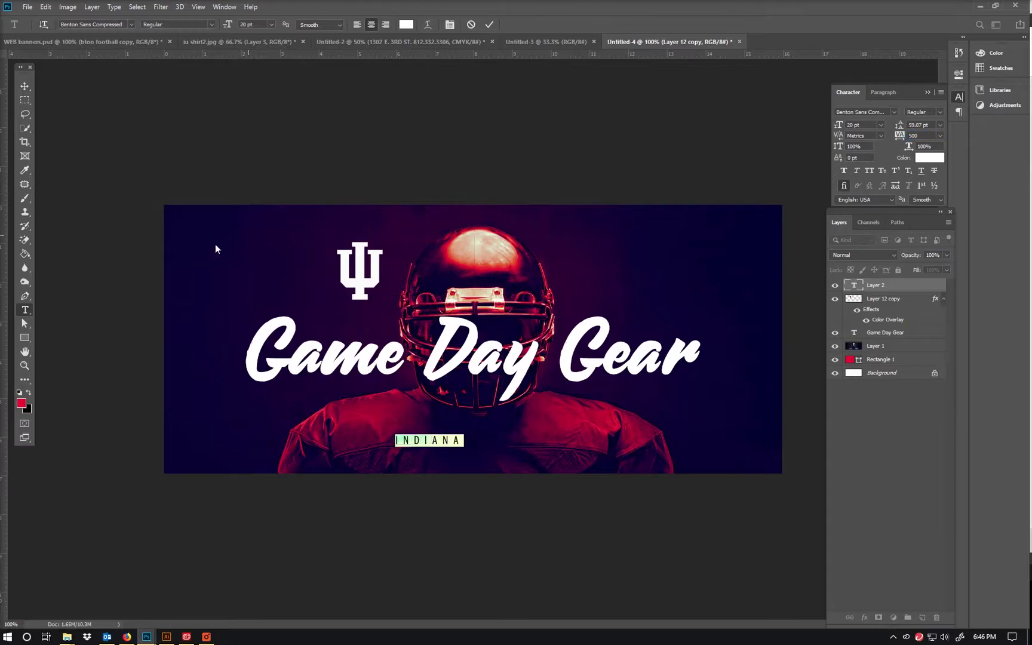
Move "INDIANA" to the banner's lower-left area and scale it down to about 19 pt.
left_click(24, 86)
left_click_drag(465, 446, 280, 449)
key("ctrl+t")
key("Return")
Duplicate "INDIANA" across to the banner's lower-right area and change the copy to read "HOOSIERS".
left_click_drag(251, 451, 736, 454)
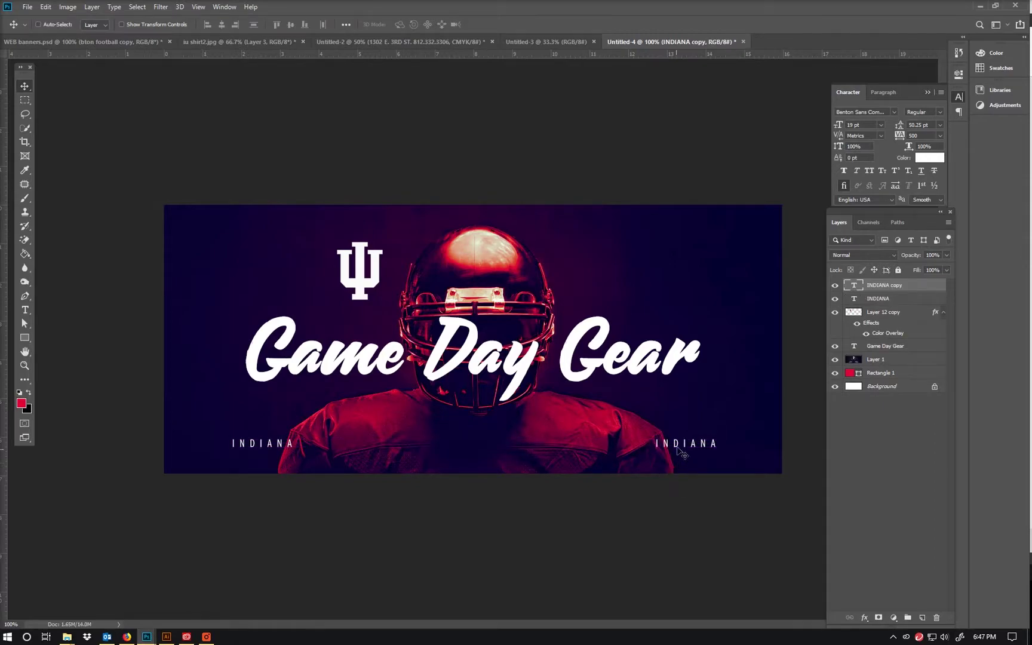
type("t")
type("HOOSIERS")
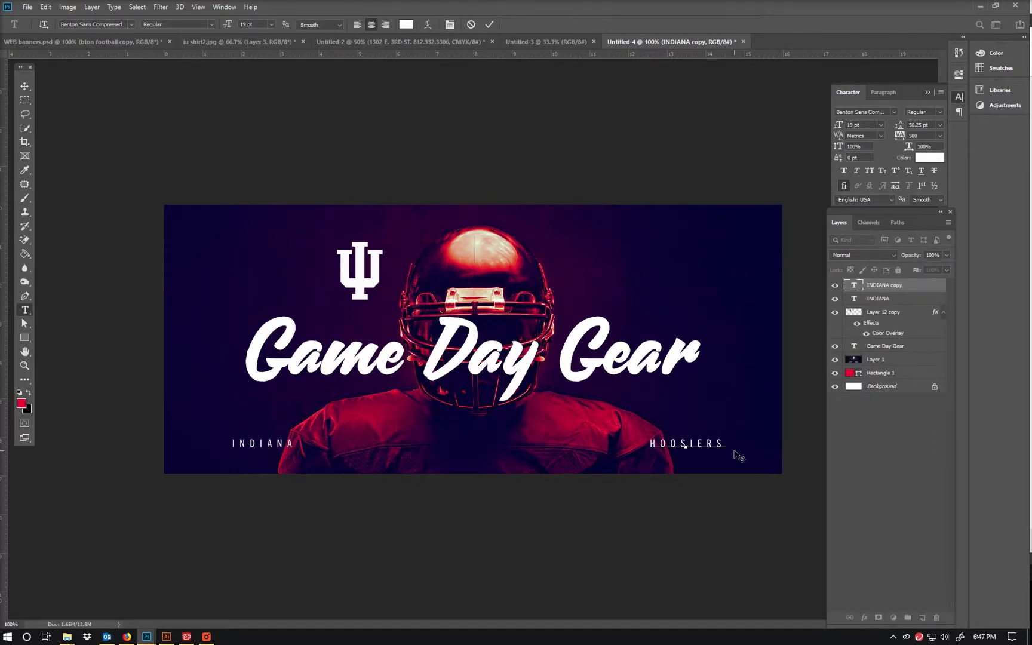
Duplicate "HOOSIERS" to the lower centre of the banner and change the copy to read "SHOP NOW".
left_click(24, 86)
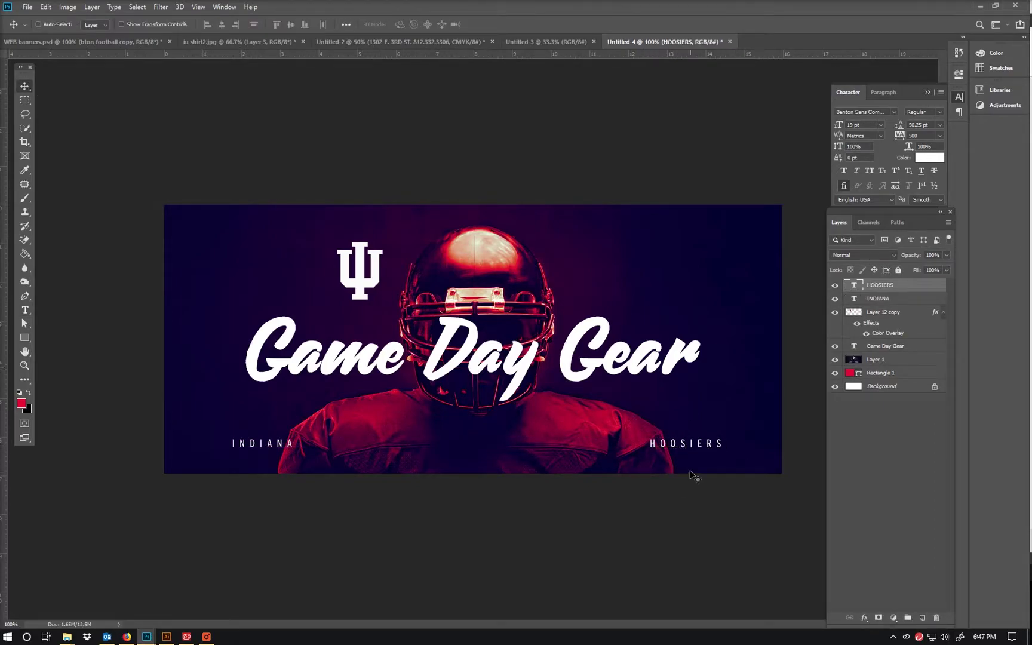
left_click_drag(690, 475, 536, 448)
key("t")
left_click_drag(439, 445, 661, 457)
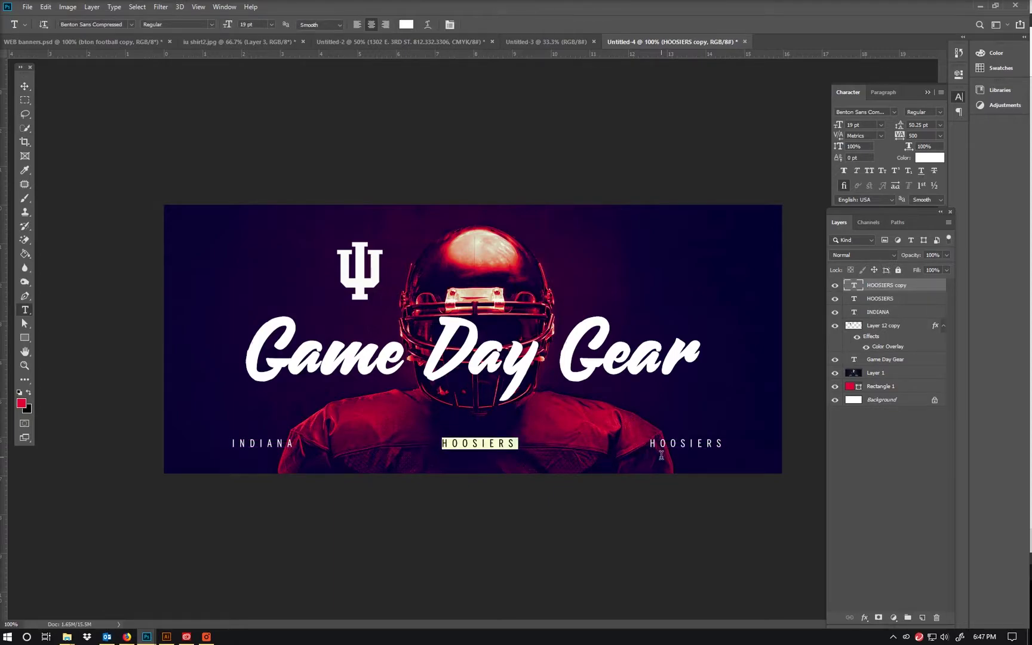
type("SHOP NOW")
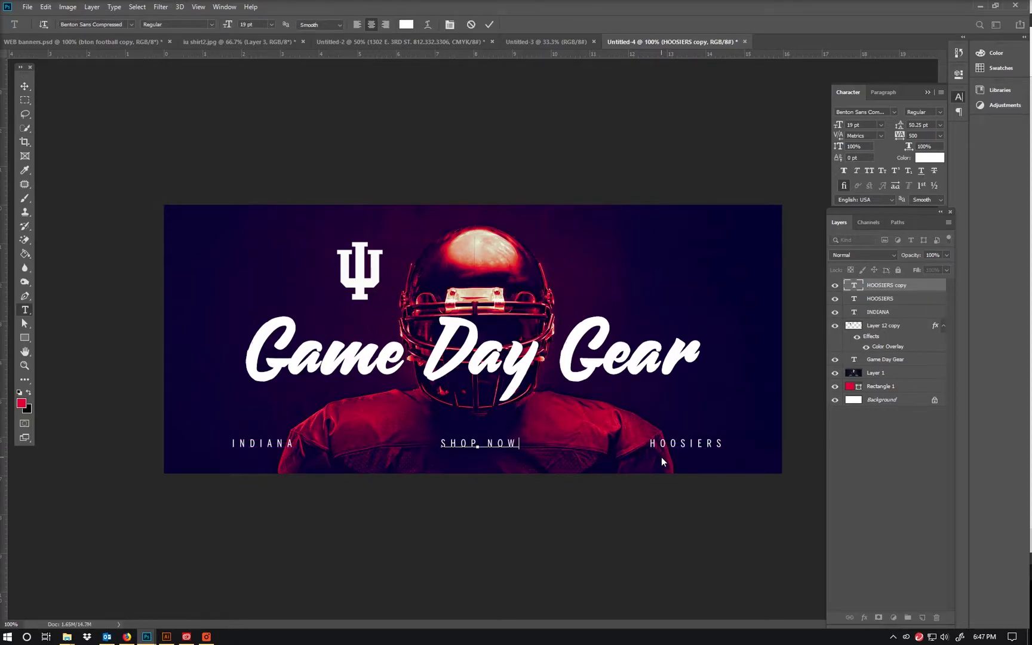
Scale the "SHOP NOW" text up to about 34 pt.
left_click(24, 86)
left_click_drag(508, 448, 542, 471)
key("ctrl+t")
key("Return")
Draw a rectangle about 333 by 49 px around "SHOP NOW" with no fill and a 2 px white stroke.
left_click(24, 338)
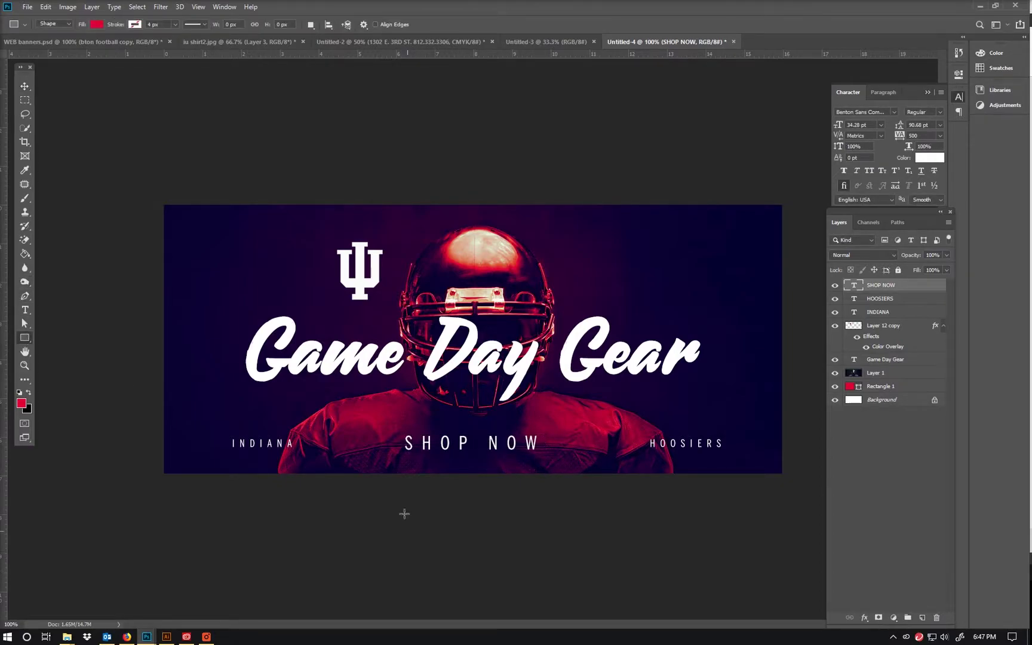
left_click_drag(392, 429, 571, 455)
left_click(97, 24)
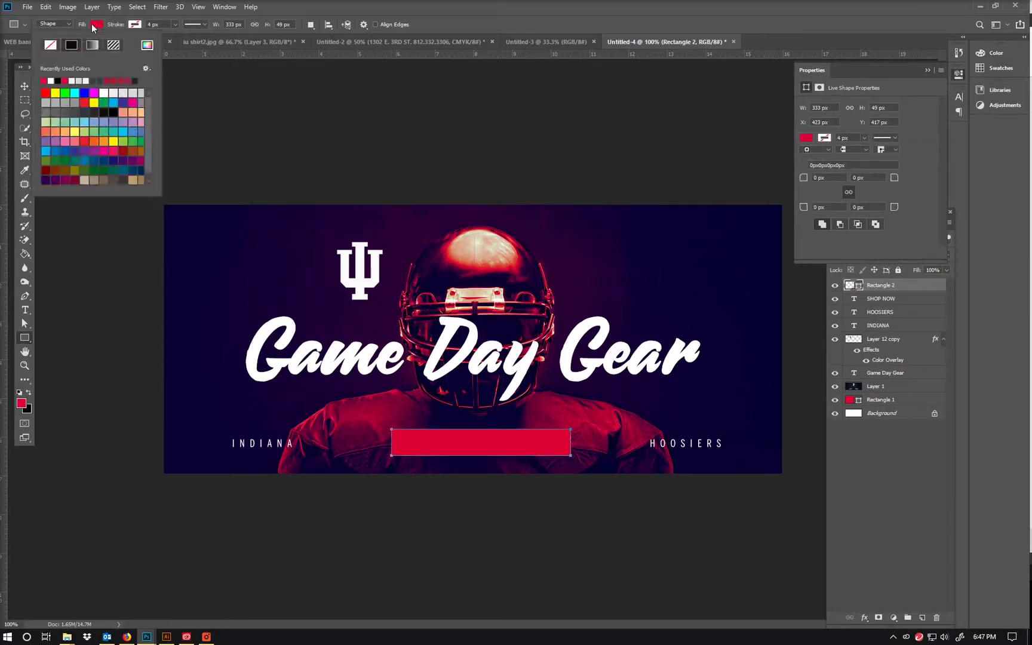
left_click(50, 45)
left_click(89, 81)
left_click(283, 11)
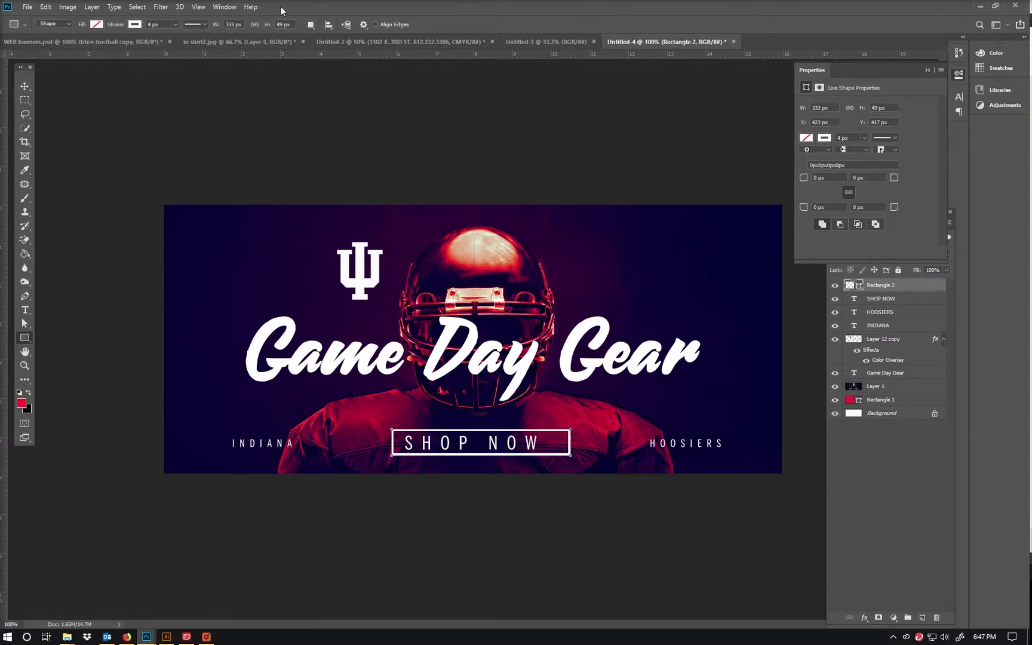
type("2")
key("Return")
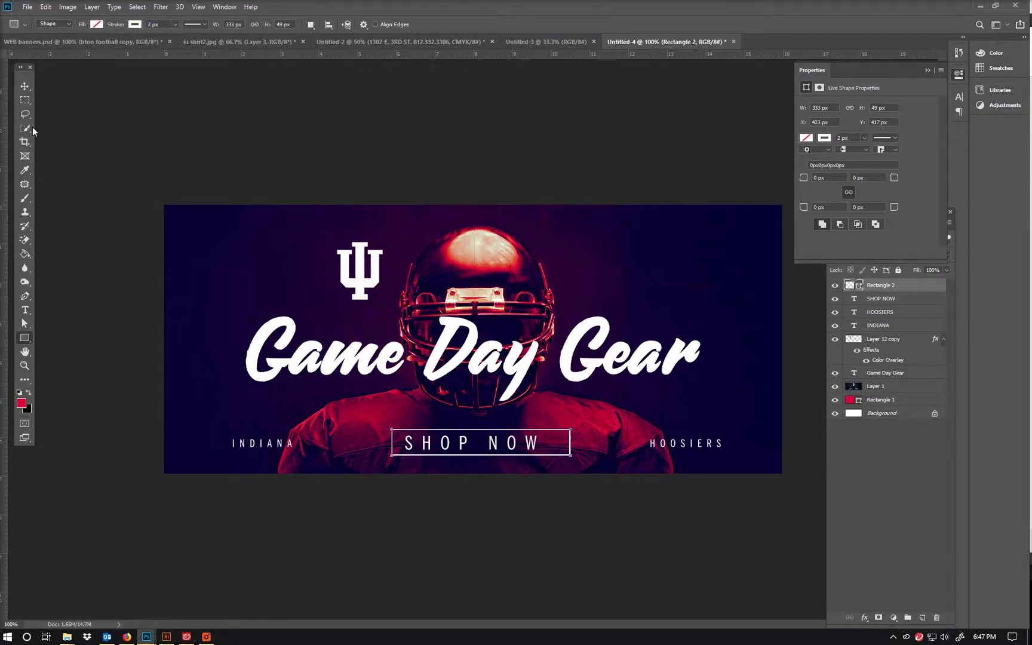
Centre "SHOP NOW" inside its rectangle and centre both horizontally on the banner.
key("v")
left_click(928, 71)
left_click(922, 300, "shift")
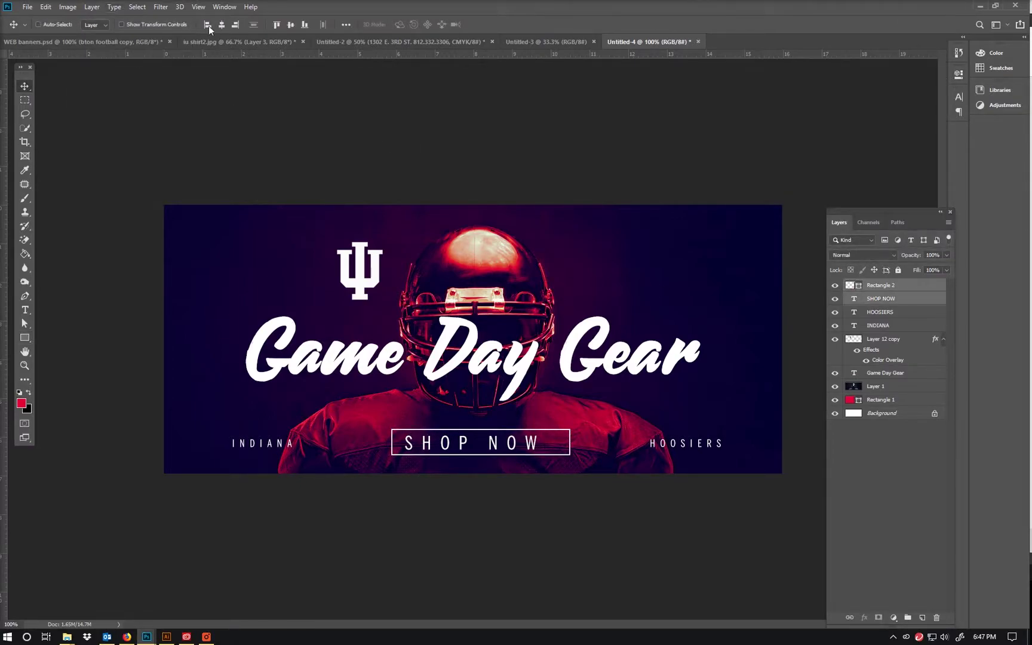
left_click(914, 413, "ctrl")
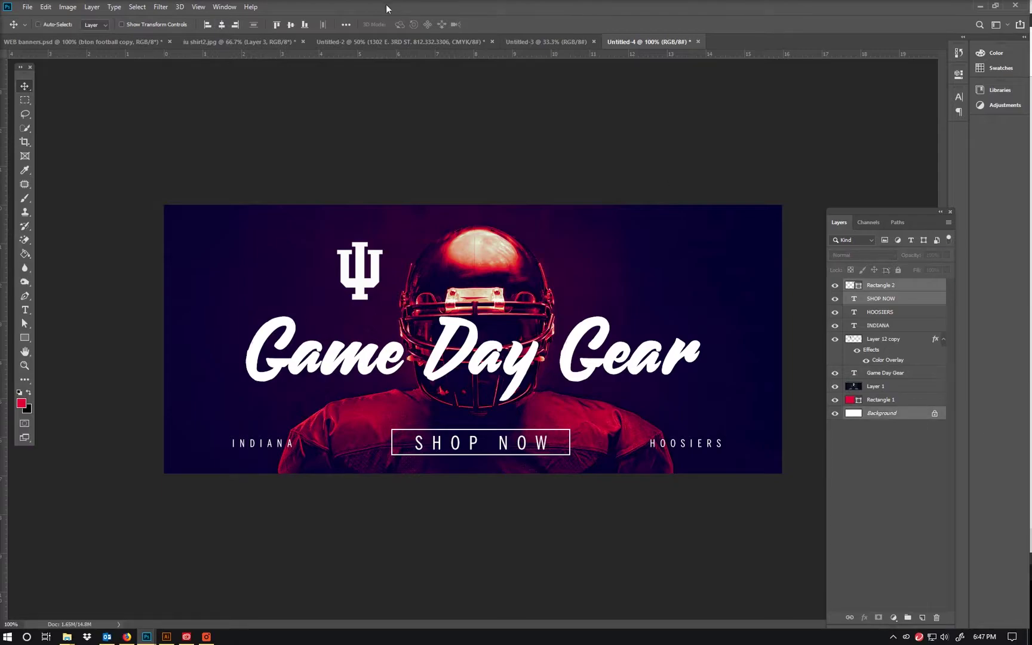
left_click(222, 25)
Align the vertical centres of the "SHOP NOW", "HOOSIERS" and "INDIANA" text layers.
left_click(908, 299)
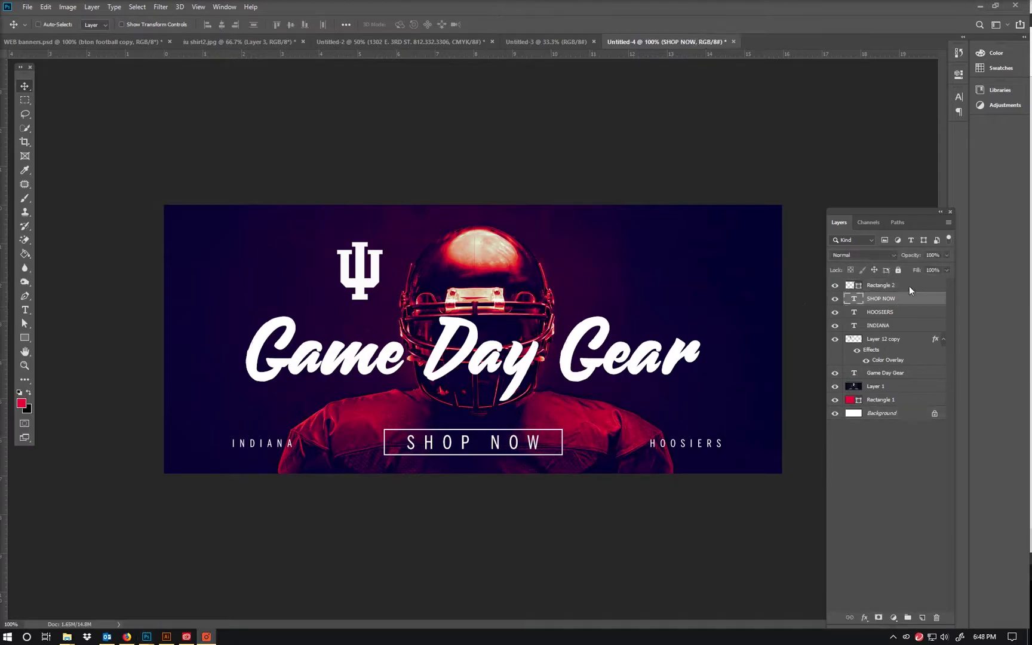
left_click(908, 326, "shift")
left_click(290, 25)
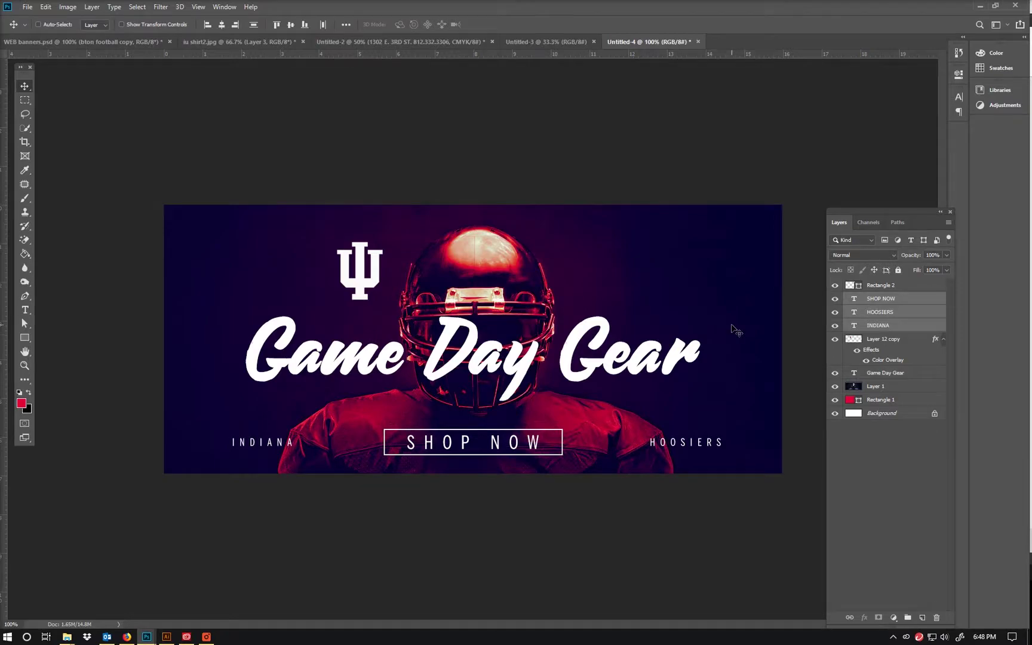
Nudge the "SHOP NOW" rectangle and the three bottom text layers slightly down together.
left_click(903, 285, "ctrl")
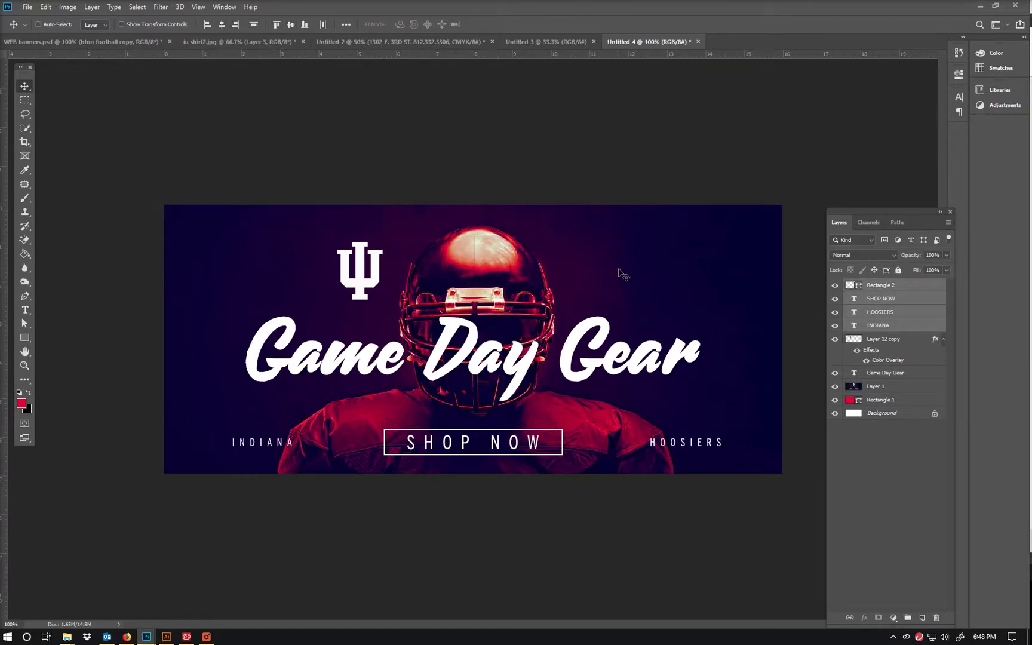
key("Down")
key("Down")
key("Down")
key("Down")
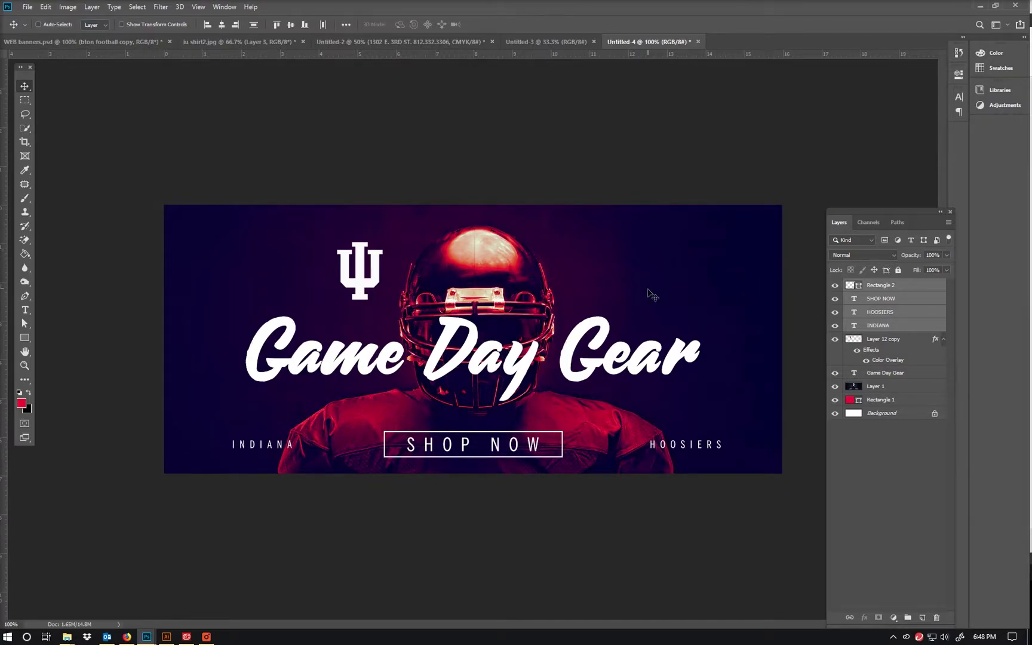
Recolour the IU logo's Color Overlay to a crimson sampled from the player's jersey and darkened slightly.
double_click(888, 360)
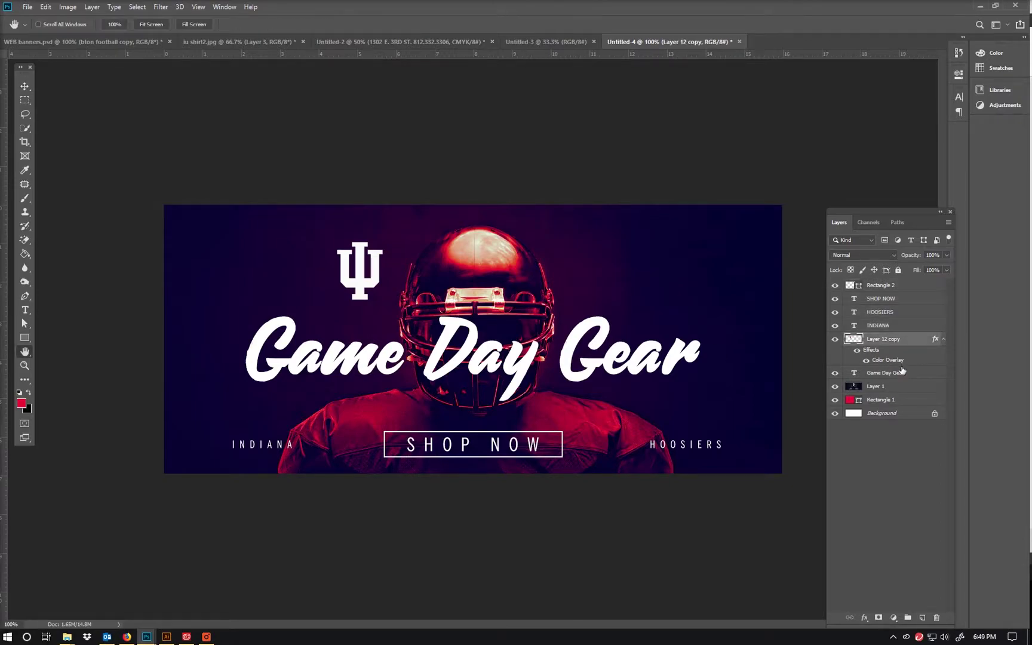
left_click(514, 268)
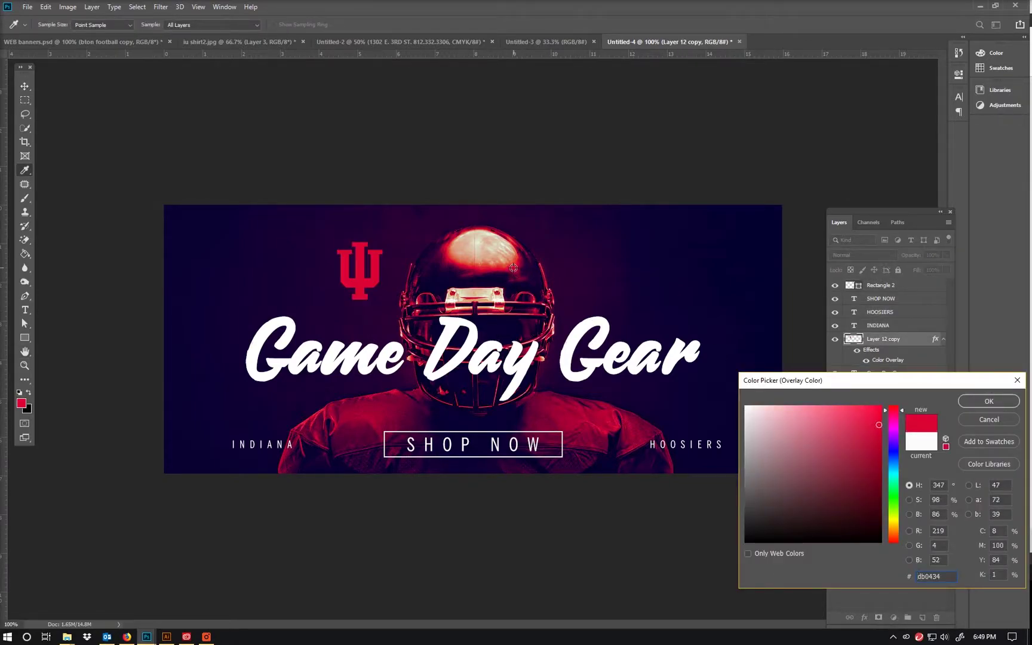
left_click(606, 433)
left_click(610, 431)
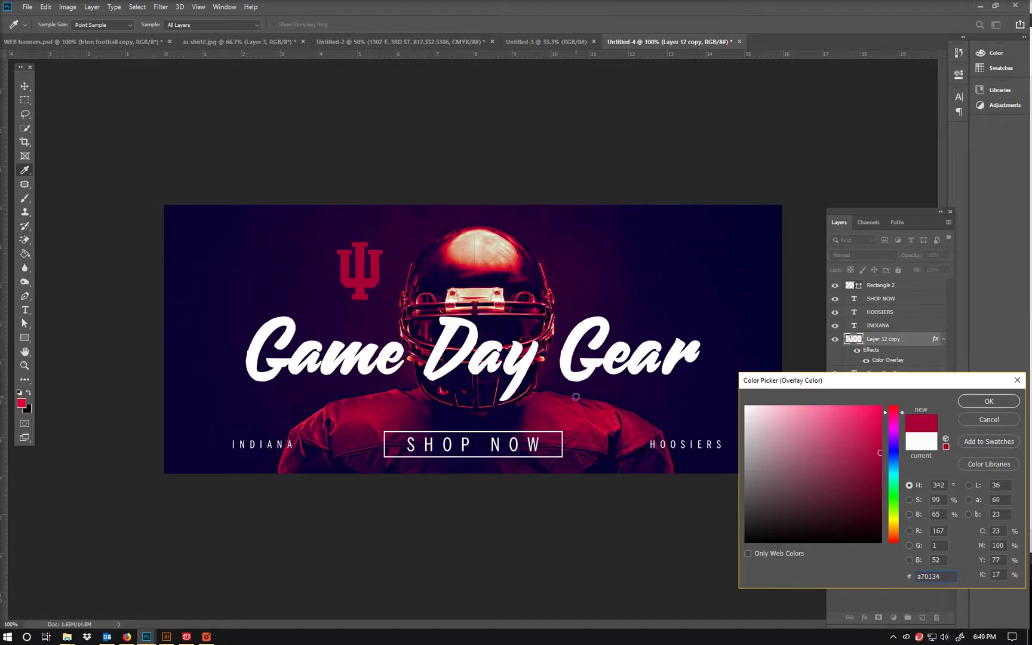
left_click(631, 414)
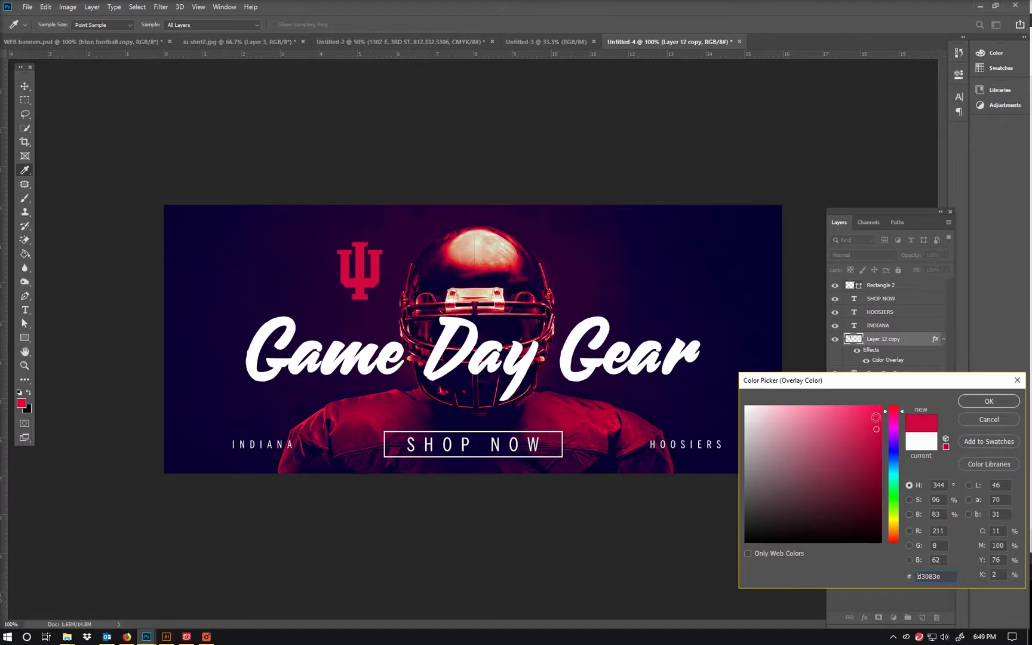
left_click_drag(876, 429, 882, 436)
left_click(967, 404)
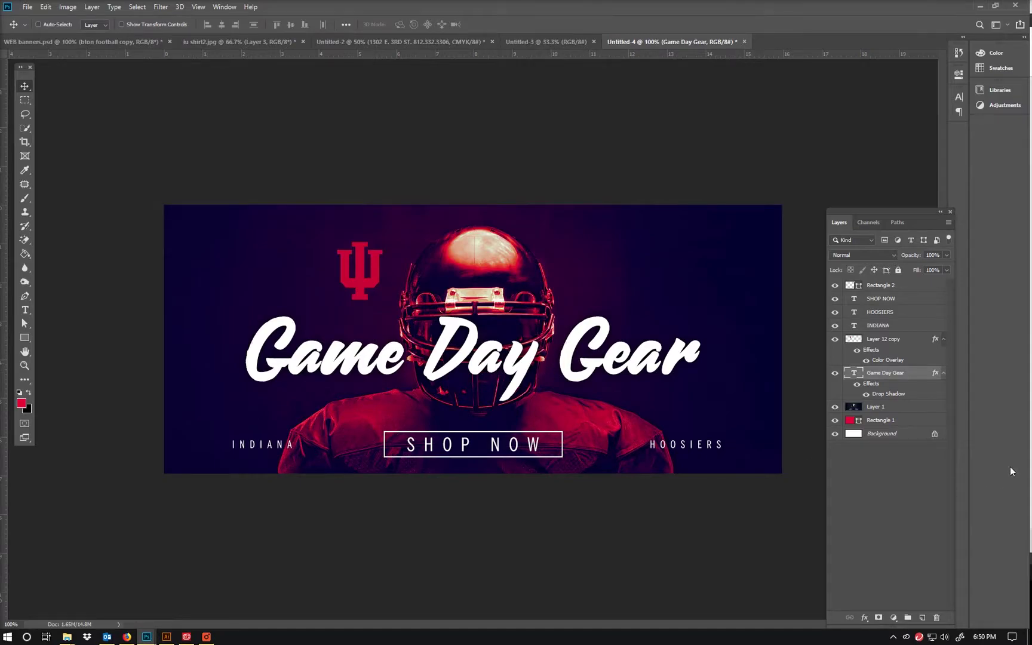
Bring in the white paint splatter, place its layer beneath the "Game Day Gear" headline and position it behind the IU logo.
left_click_drag(505, 238, 510, 310)
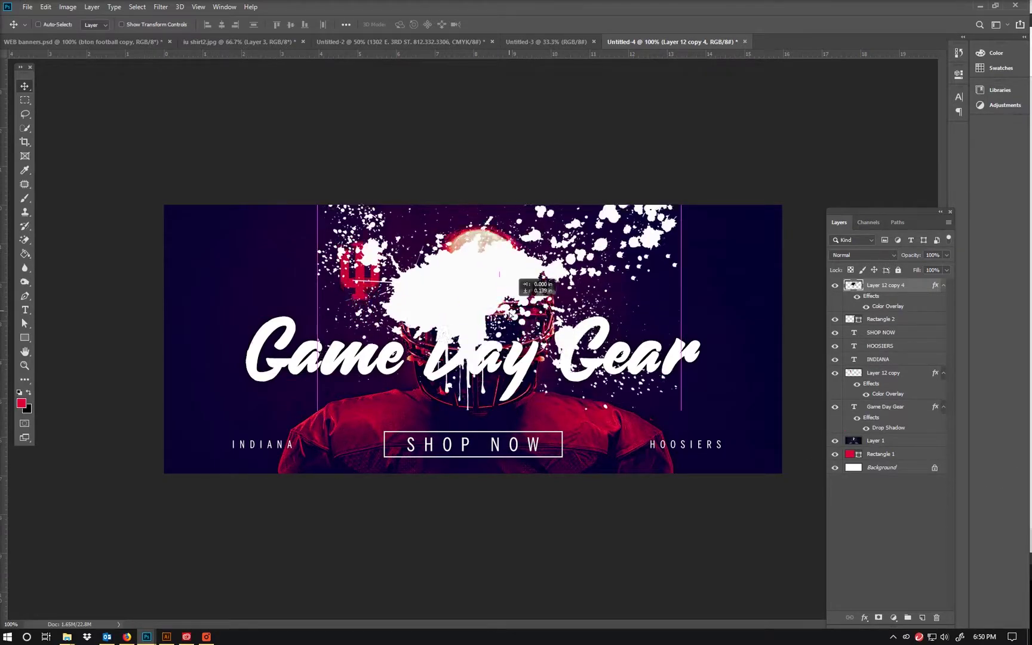
left_click_drag(890, 285, 920, 435)
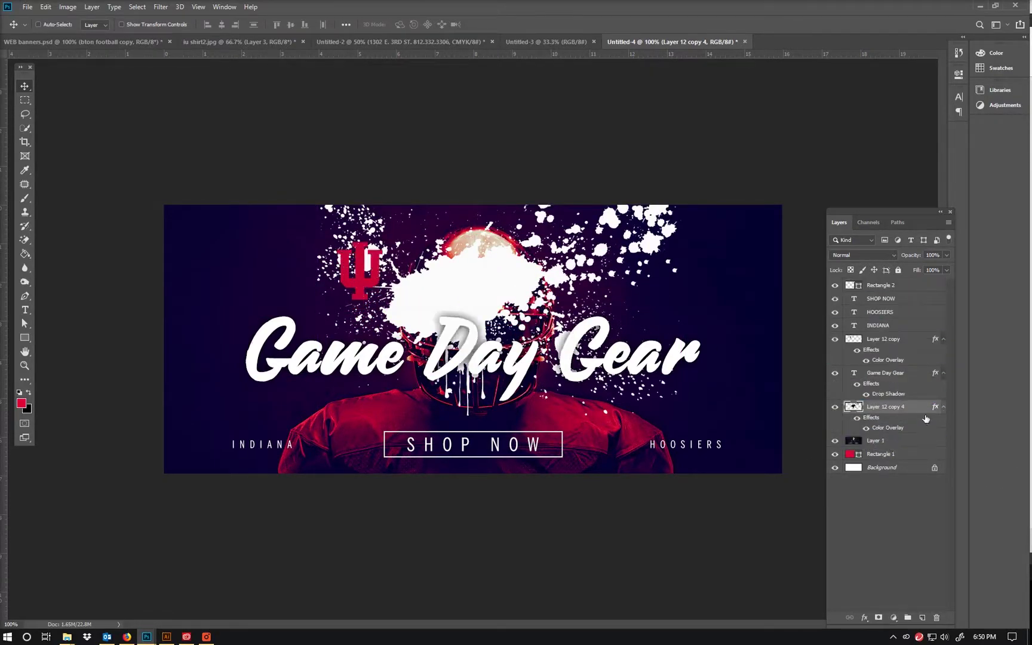
left_click_drag(475, 277, 369, 248)
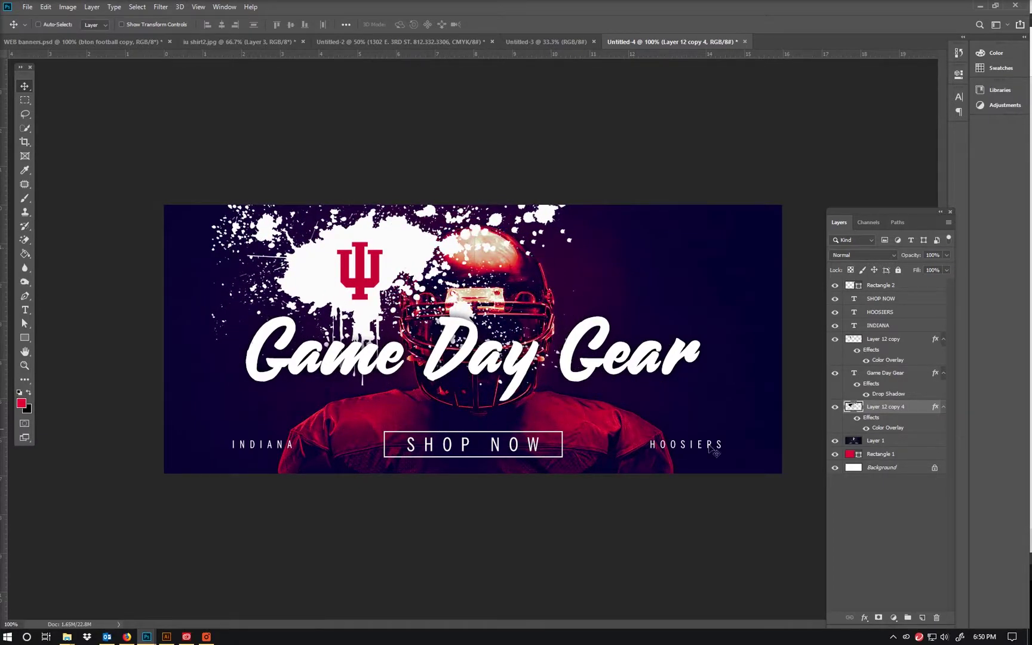
left_click_drag(423, 312, 431, 305)
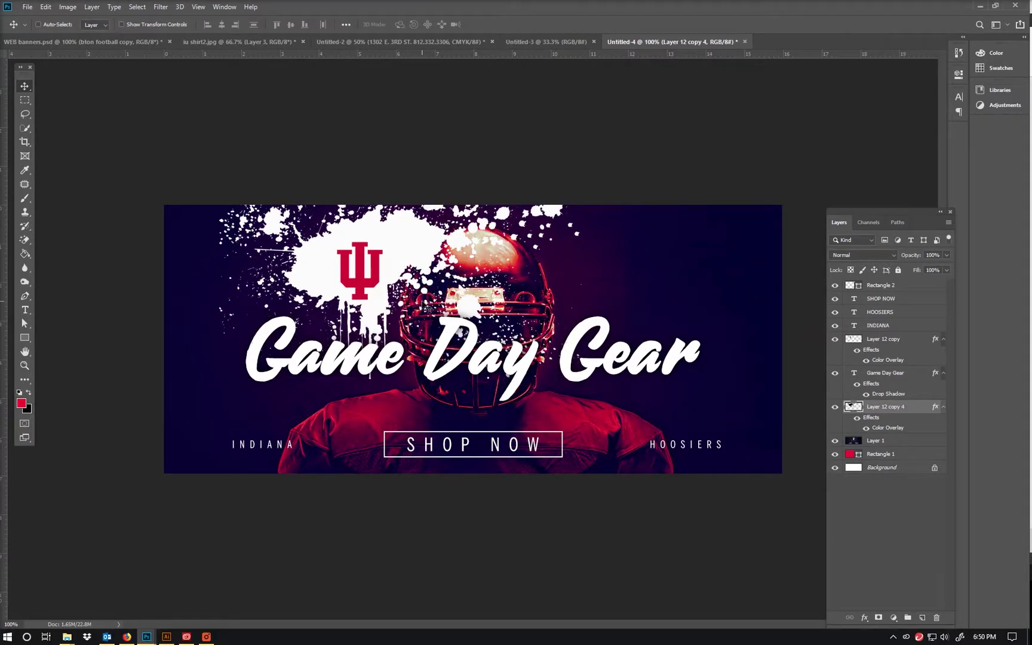
Rotate the paint splatter about 41° counter-clockwise, scale it to about 79% and reposition it behind the IU logo.
key("ctrl+t")
left_click_drag(525, 406, 601, 287)
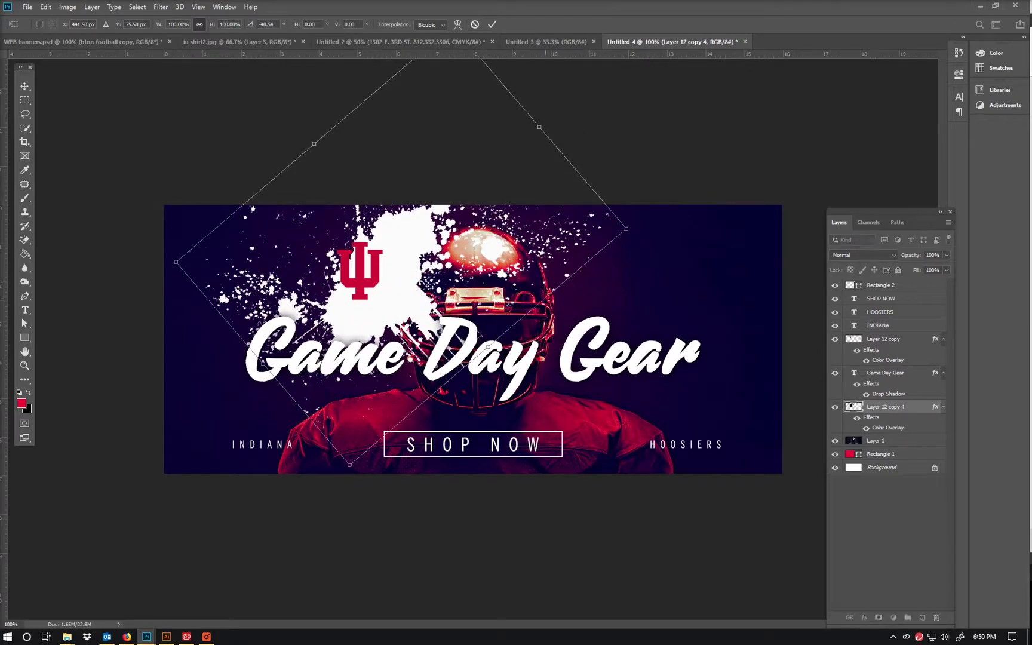
left_click_drag(406, 337, 378, 310)
left_click_drag(473, 328, 364, 339)
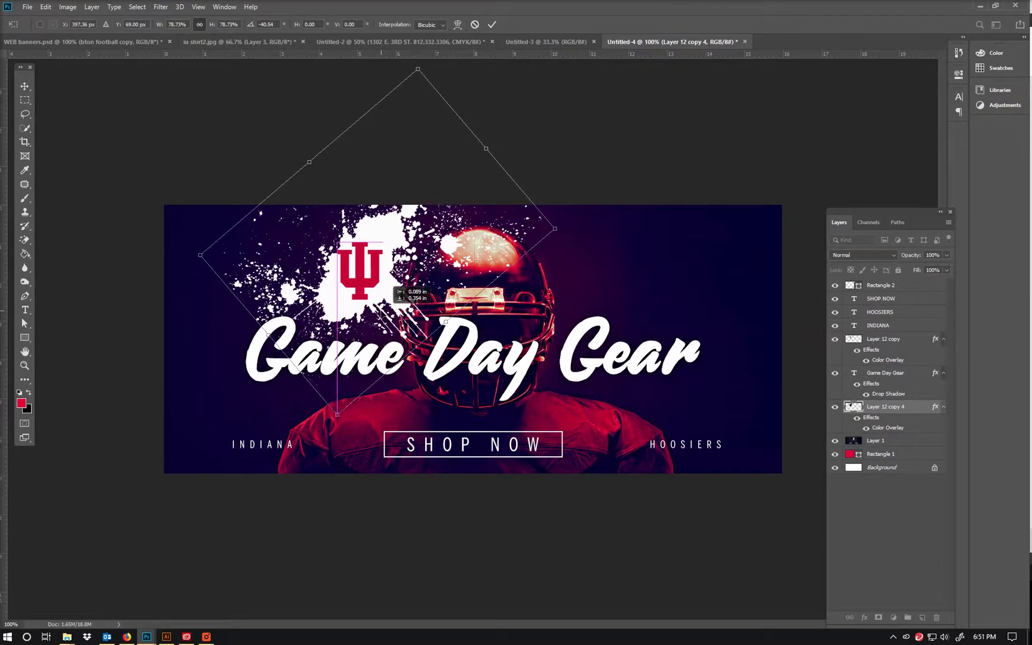
key("Return")
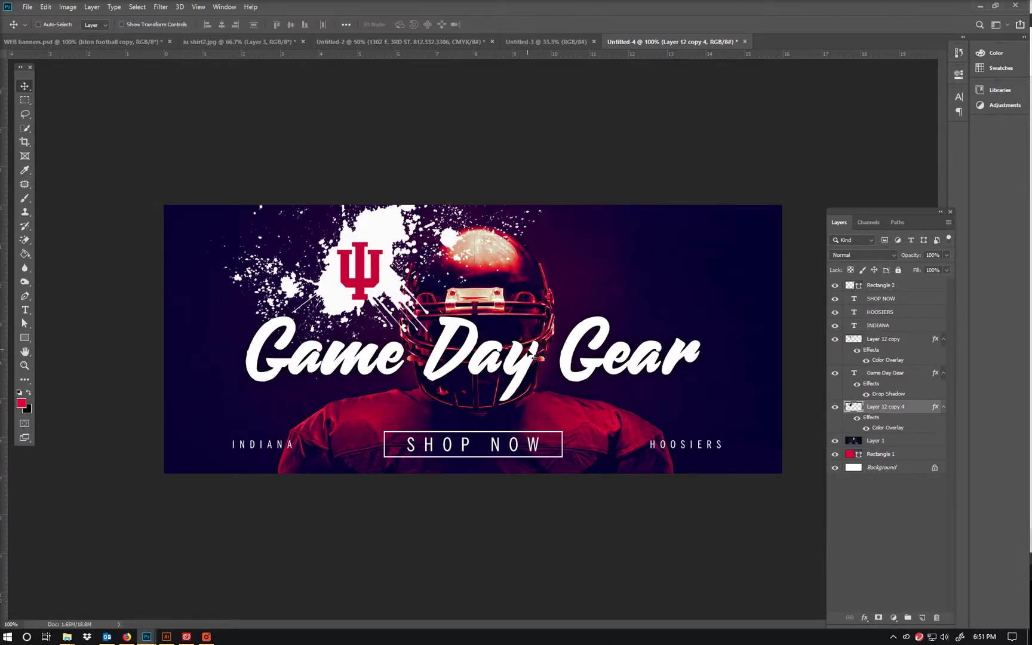
Try enlarging the "Game Day Gear" headline to span the full banner width, and undo the scaling.
left_click(904, 382)
key("ctrl+t")
left_click_drag(723, 405, 795, 435)
key("Return")
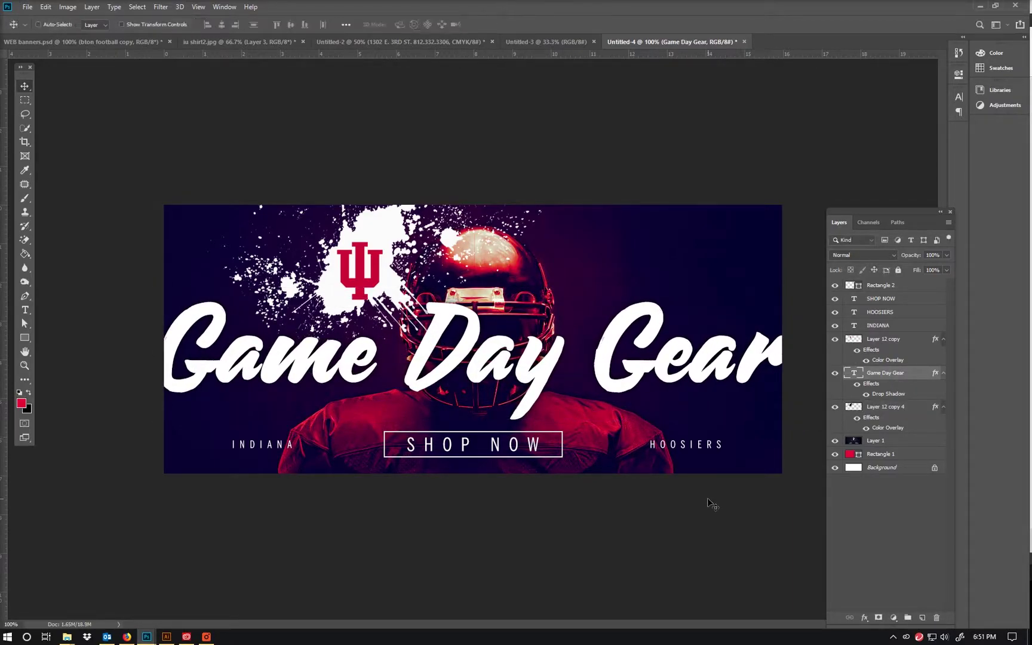
key("ctrl+z")
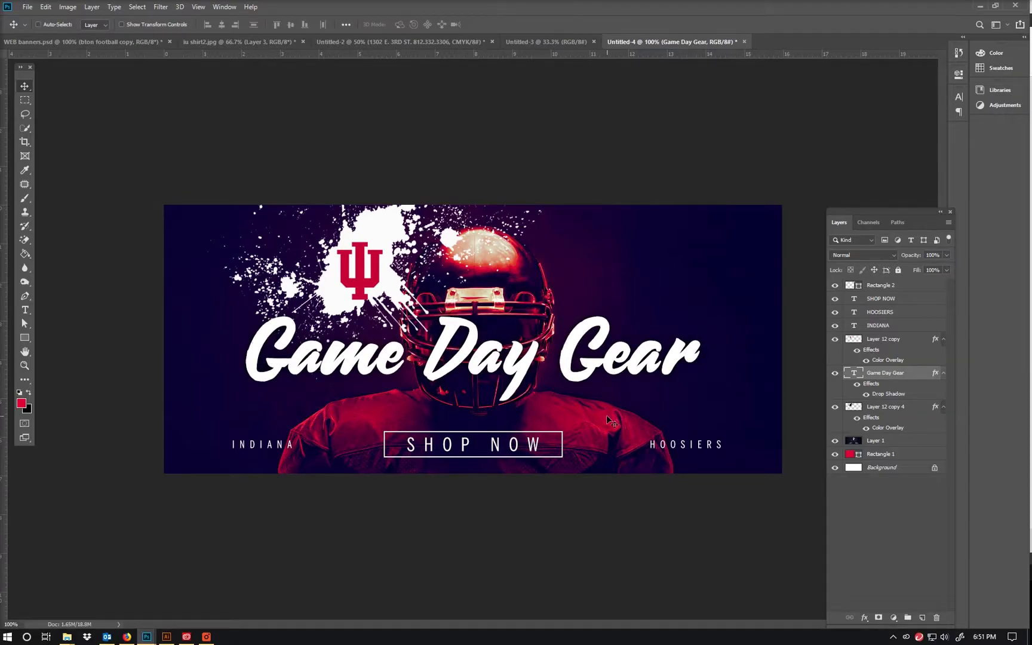
Duplicate the paint splatter layer and hide the original.
left_click(896, 407)
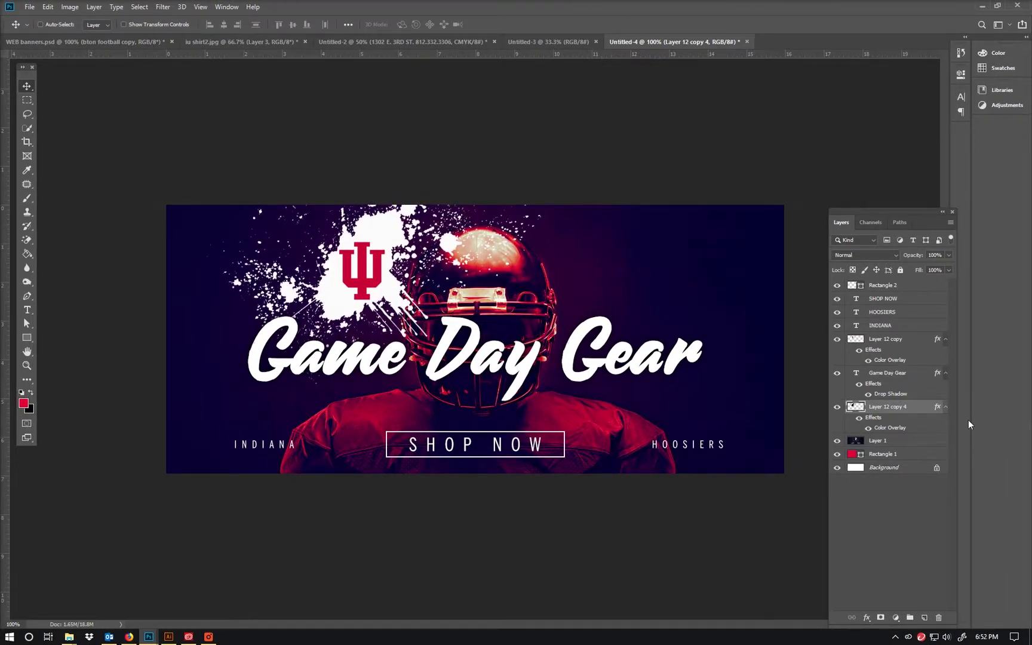
key("ctrl+j")
left_click(837, 440)
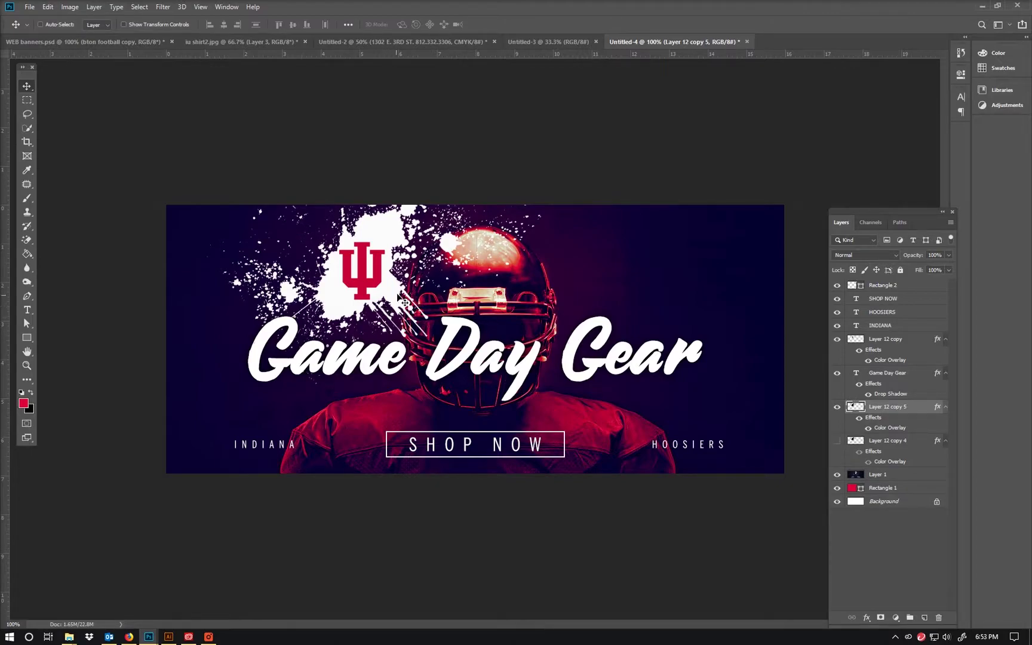
Rearrange the duplicated paint splatter into two copies, one in the banner's upper-left corner and one in its lower-right corner.
key("ctrl+t")
left_click_drag(575, 254, 574, 334)
key("Return")
left_click_drag(421, 293, 202, 287)
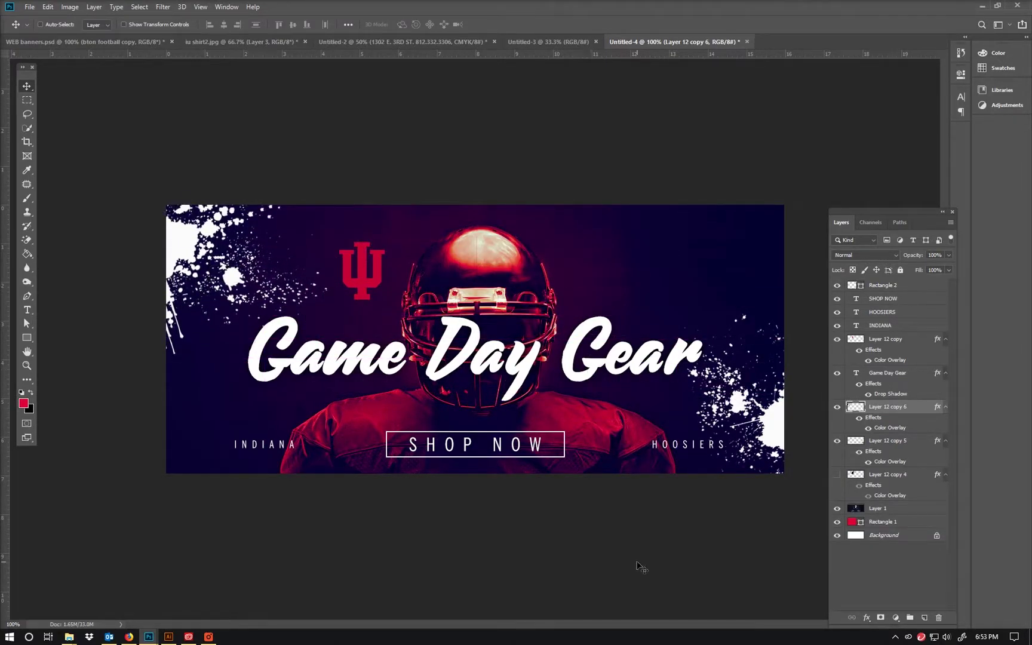
Merge the two corner paint splatter layers into a single layer.
left_click(897, 440, "shift")
right_click(899, 440)
left_click(772, 498)
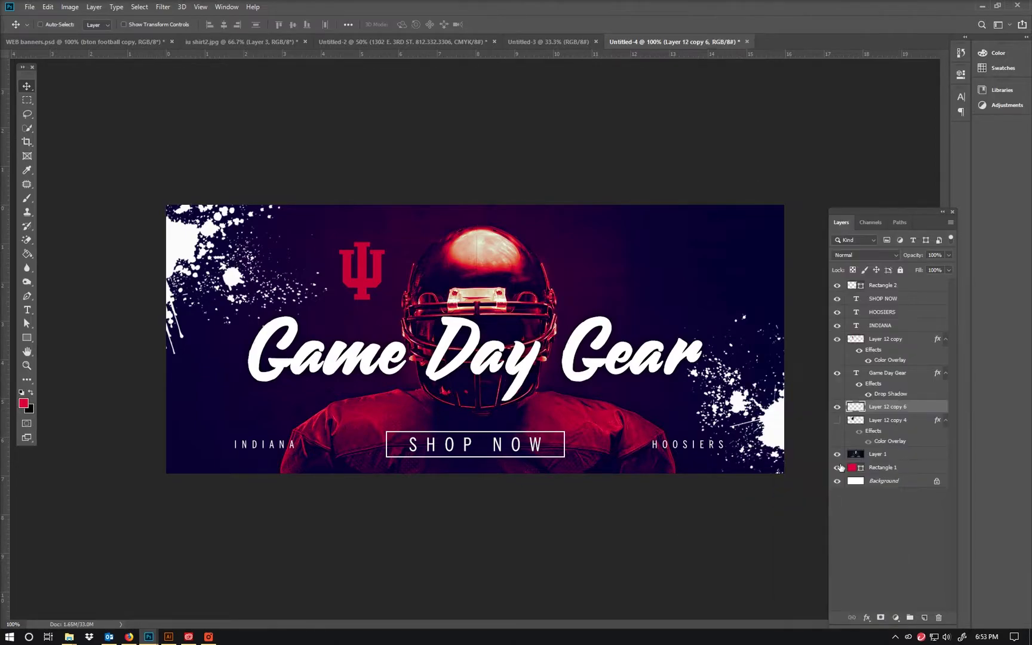
Compare the merged corner splatters with the original logo splatter, and set the corner splatters' opacity to 15%.
left_click(837, 406)
left_click(837, 420)
left_click(837, 420)
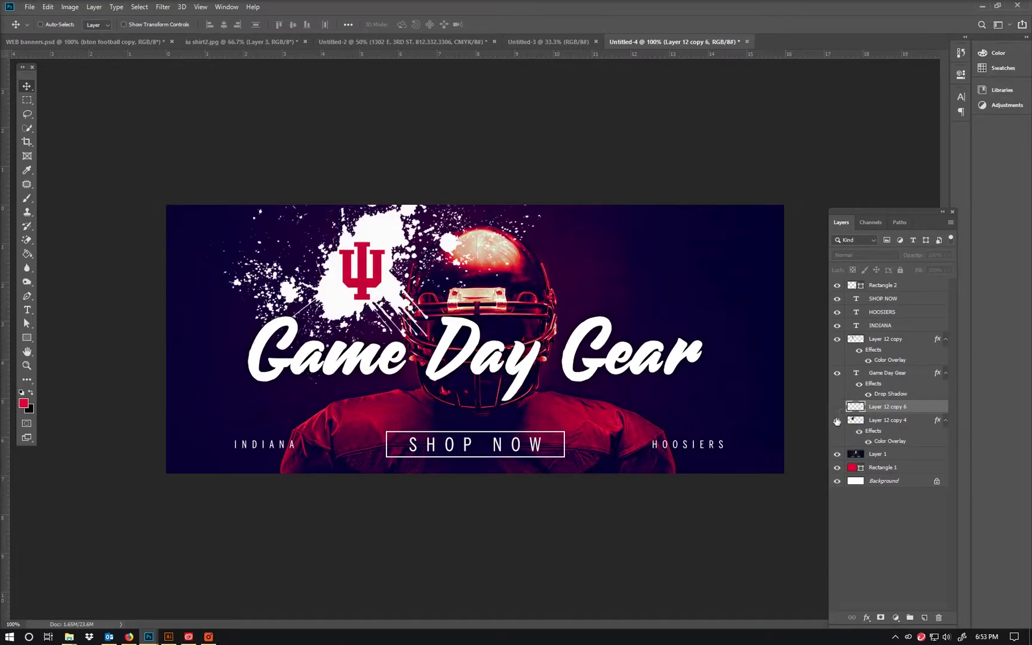
left_click(837, 420)
left_click(837, 406)
left_click_drag(898, 257, 864, 266)
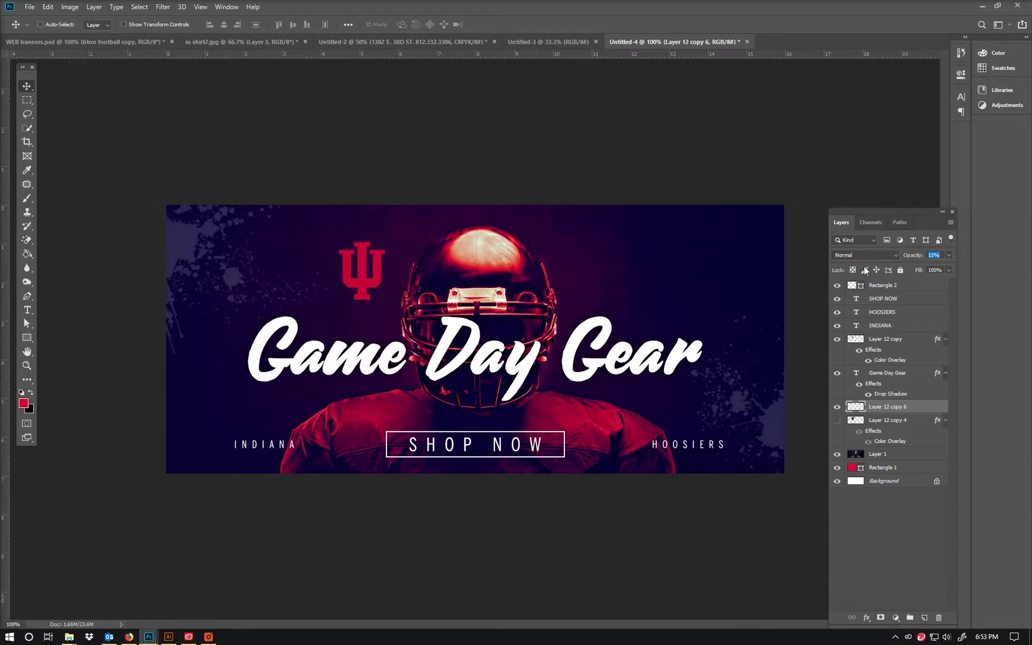
Hide the faint corner splatters, show the original splatter behind the IU logo and select its layer.
left_click(837, 407)
left_click(837, 420)
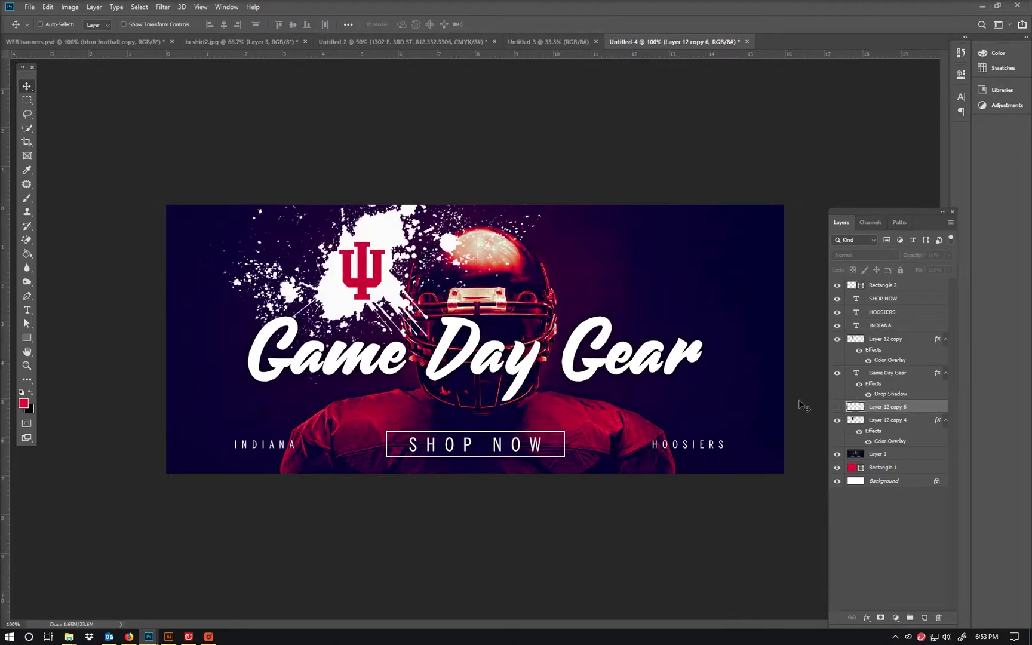
left_click(907, 427)
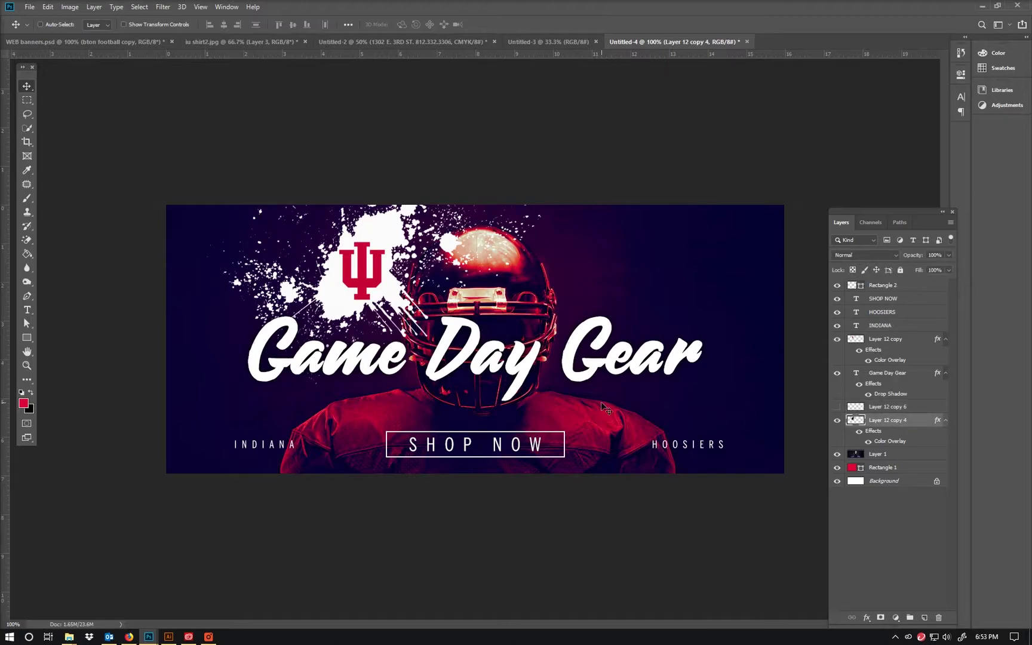
Compare the two banner variants by alternating visibility between the corner splatters and the logo splatter, finishing on the logo splatter.
left_click(837, 420)
left_click(837, 407)
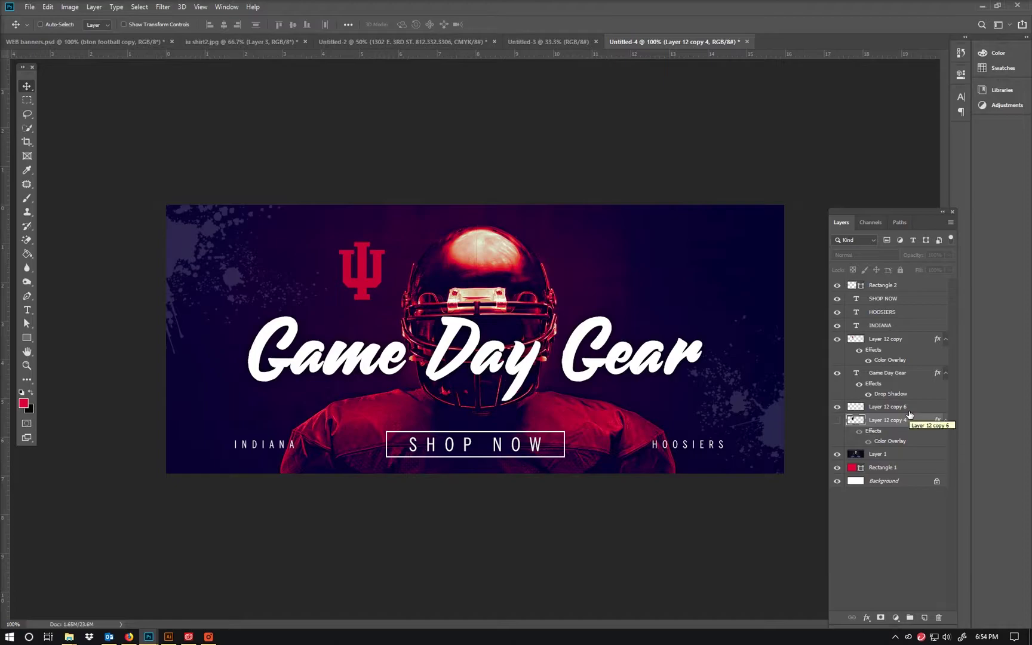
left_click(837, 420)
left_click(837, 407)
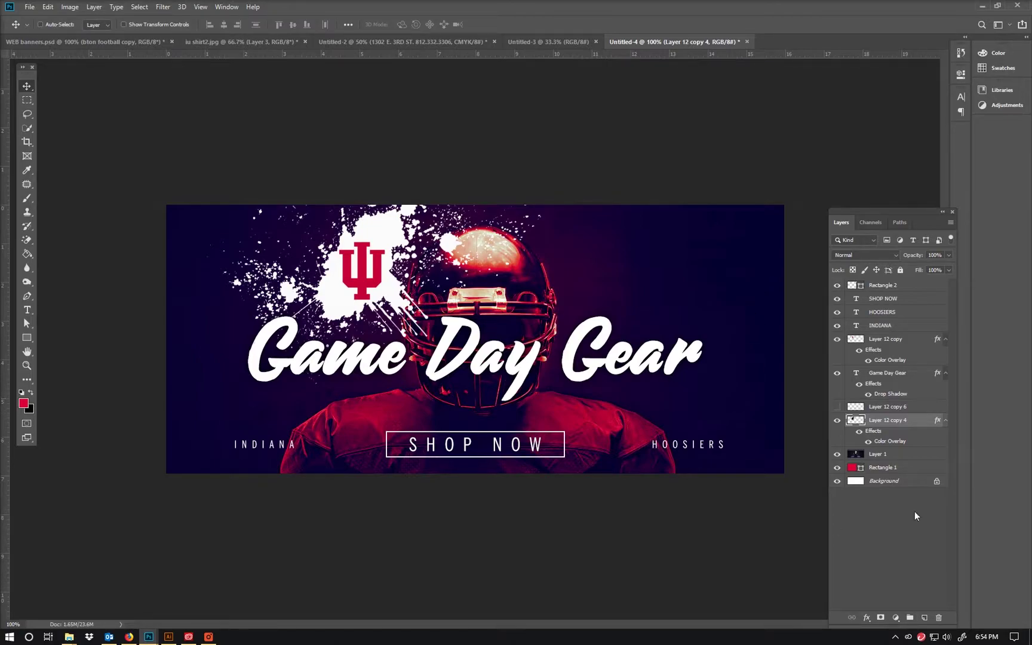
left_click(837, 421)
left_click(837, 407)
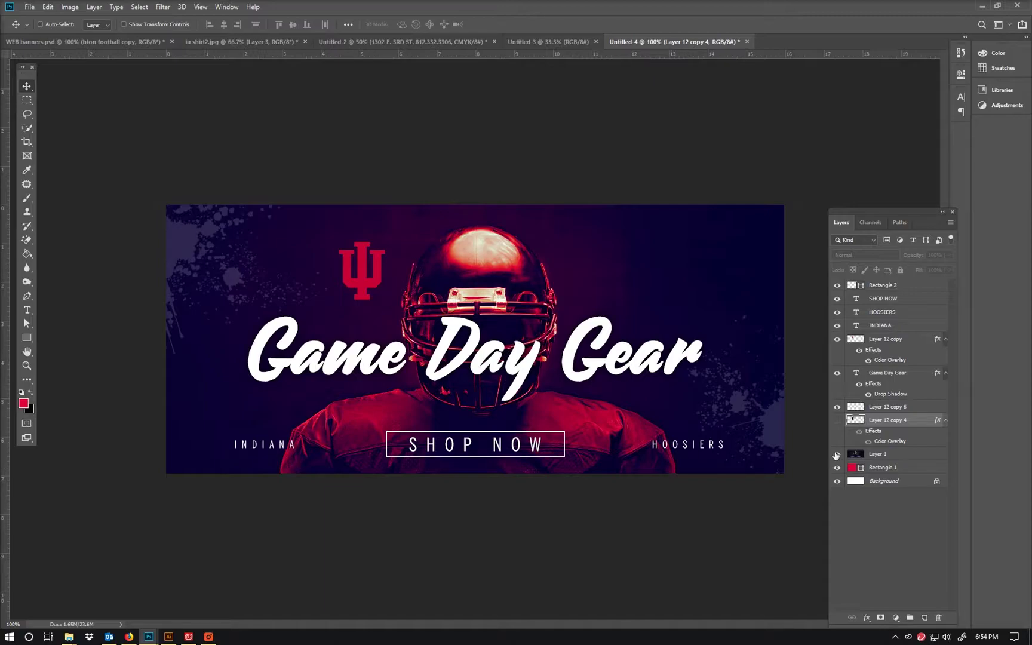
left_click(837, 406)
left_click(837, 420)
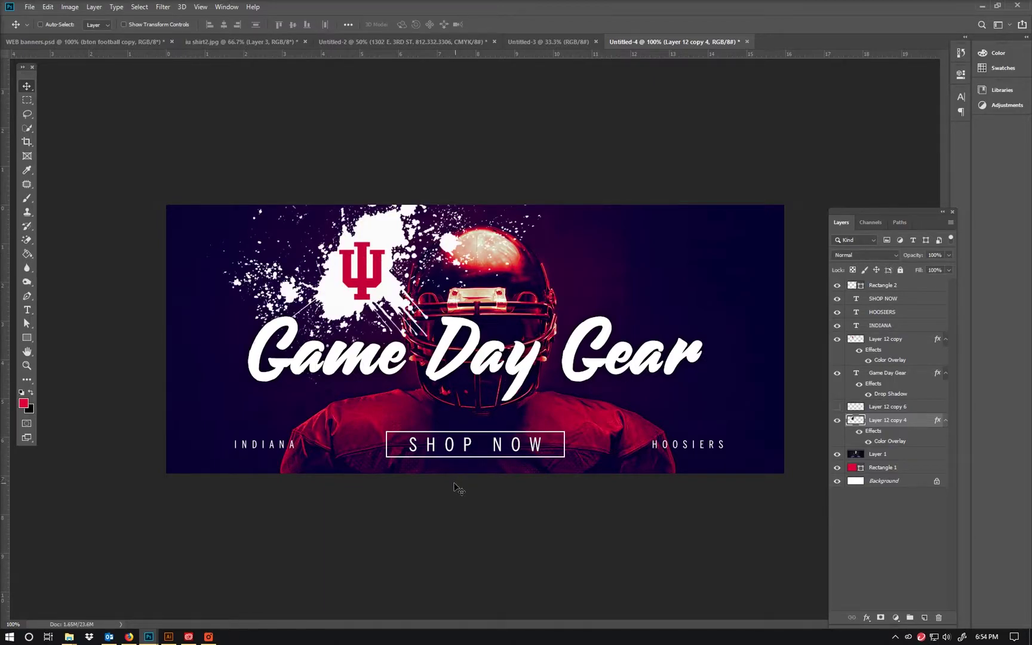